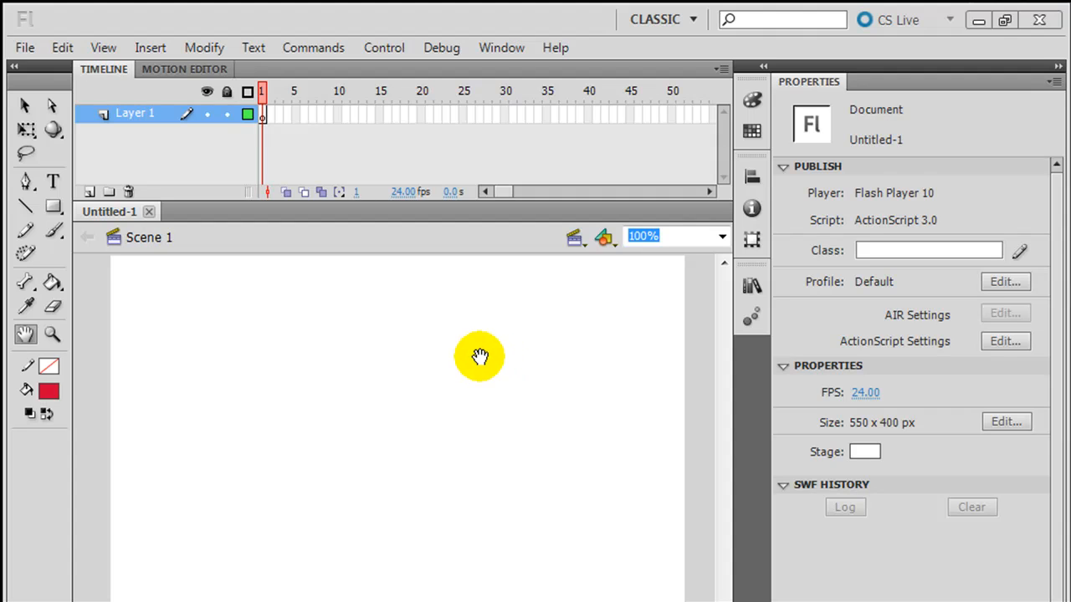
# - Reveal the shape-tool flyout under the Rectangle tool
pyautogui.click(54, 208)
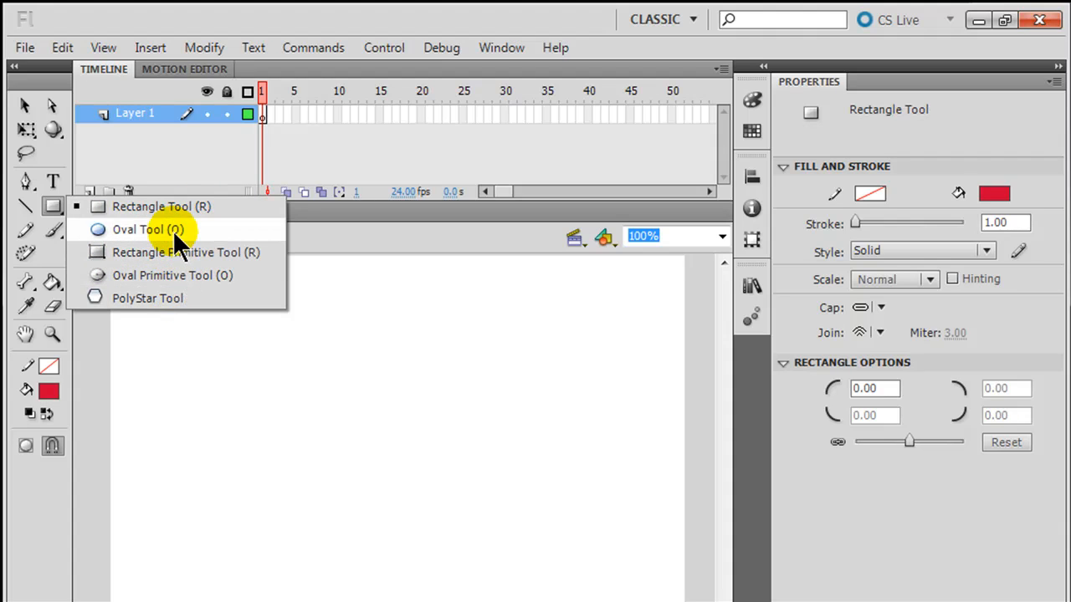
# - Give rectangles a 5-point dark green stroke and yellow-green fill, then draw a square at upper left
pyautogui.click(174, 207)
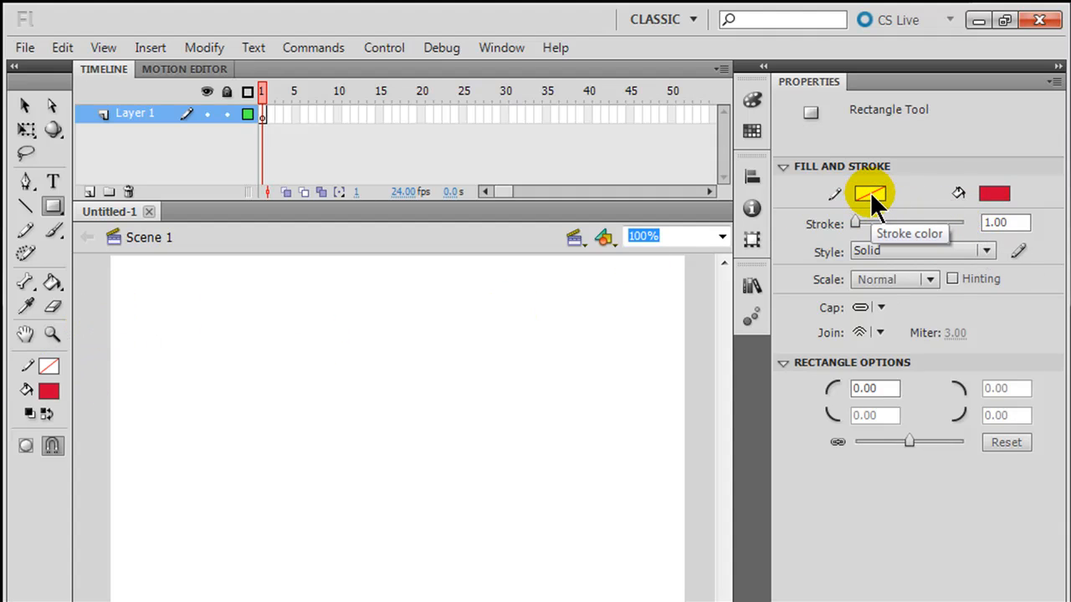
pyautogui.click(1013, 222)
pyautogui.write('1')
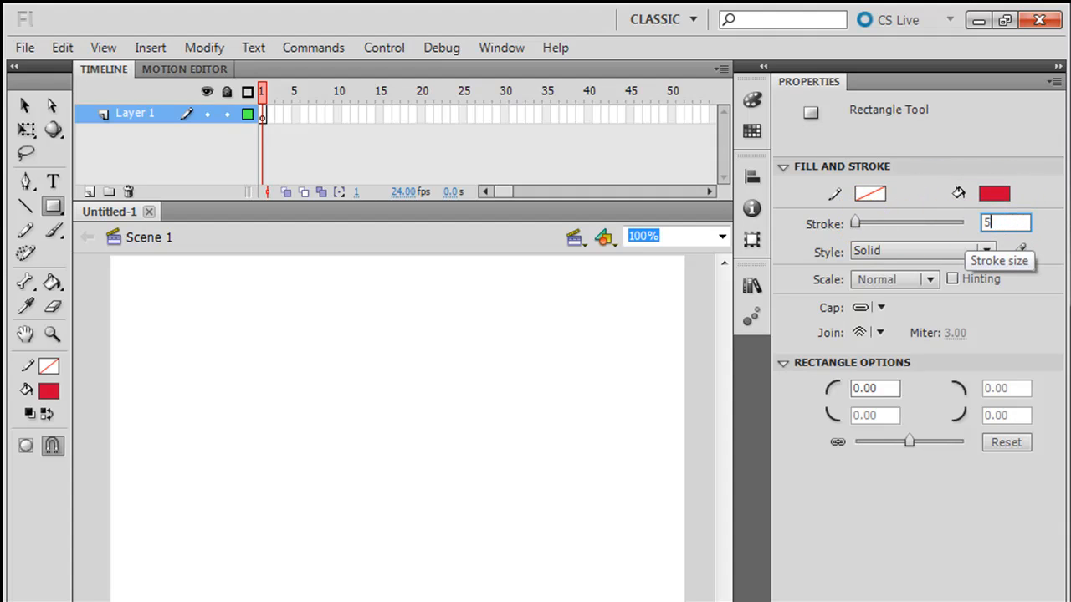
pyautogui.click(870, 193)
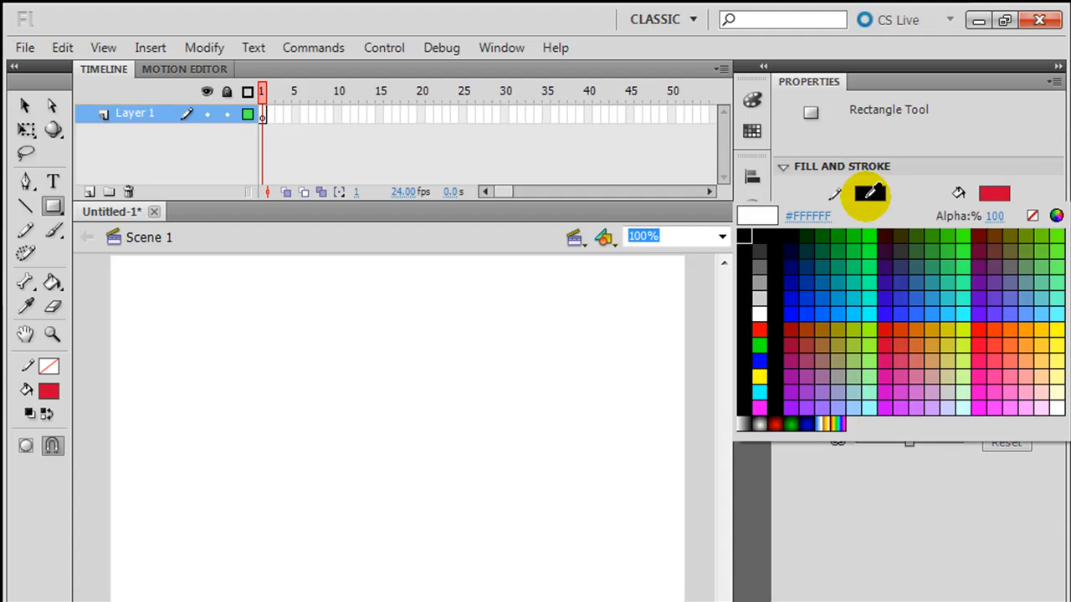
pyautogui.click(824, 253)
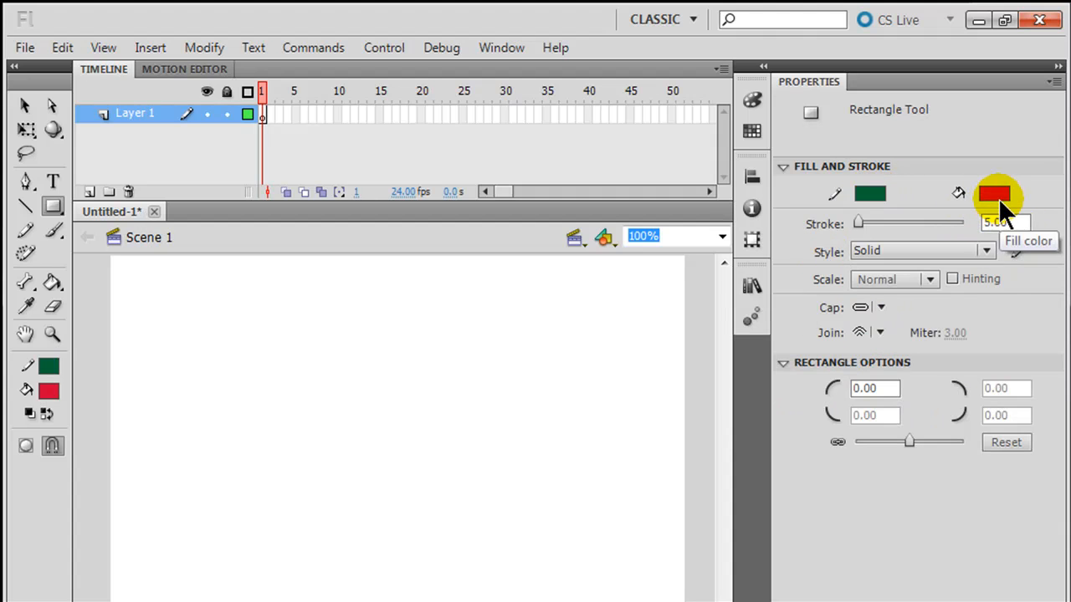
pyautogui.click(996, 195)
pyautogui.click(909, 344)
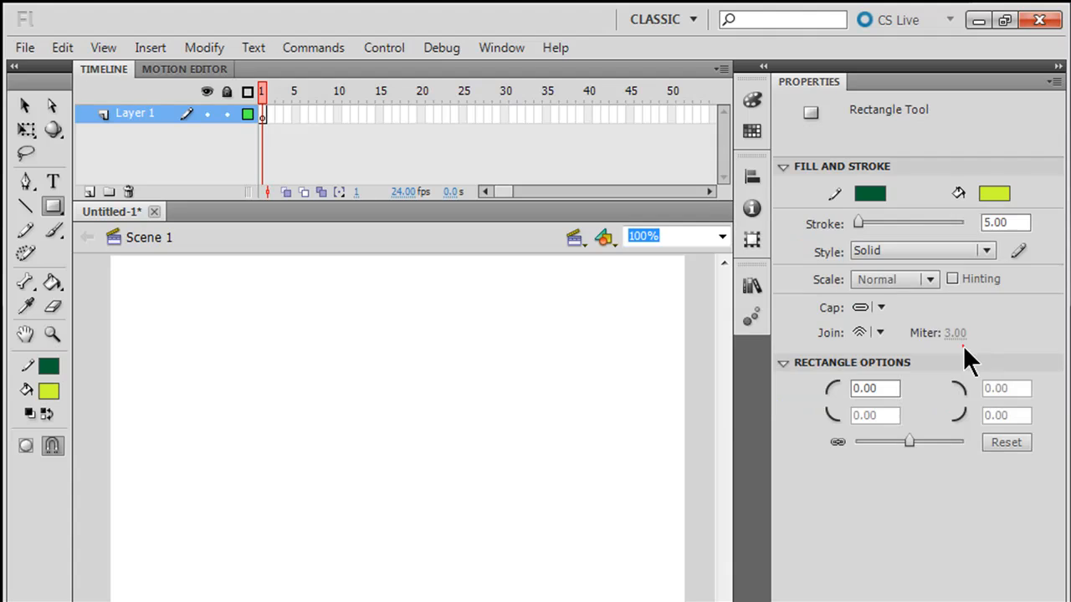
pyautogui.click(982, 221)
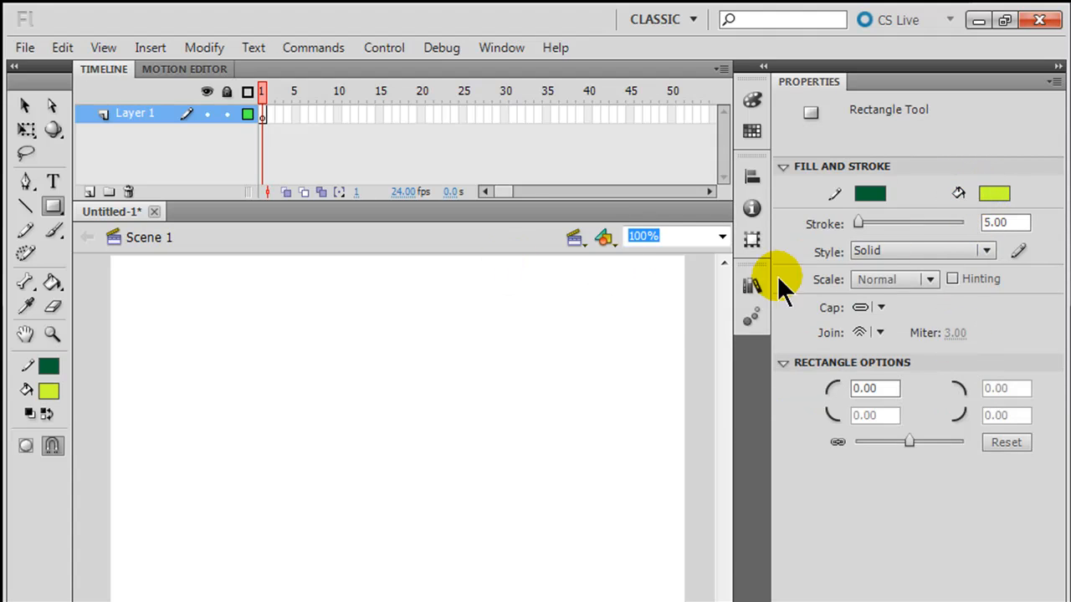
pyautogui.moveTo(197, 327); pyautogui.dragTo(363, 473)
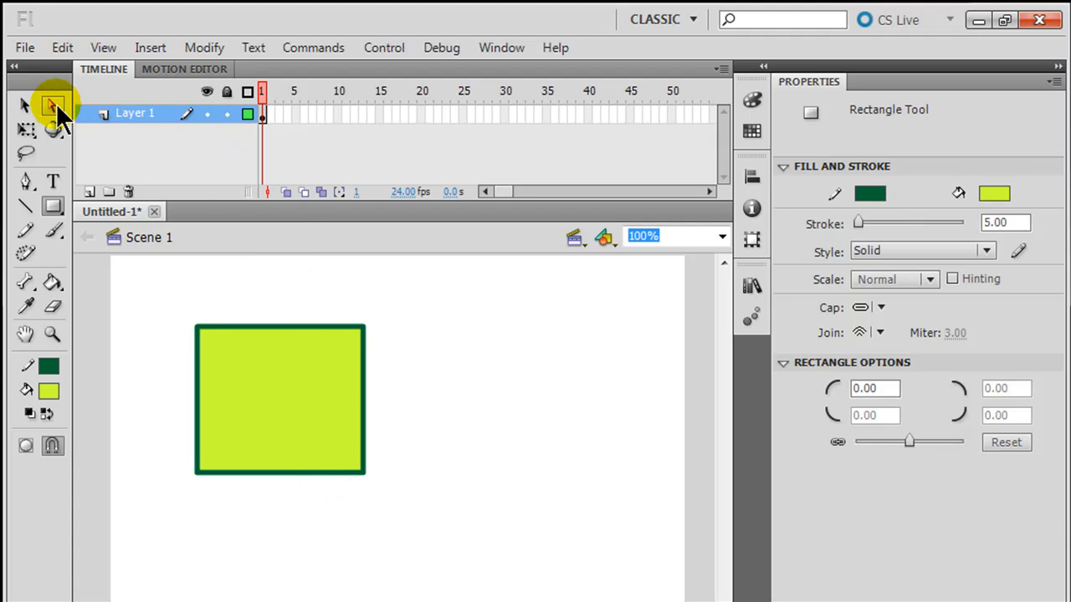
# - With the Selection tool, select the fill, one edge, the whole border, then fill and border together
pyautogui.click(25, 106)
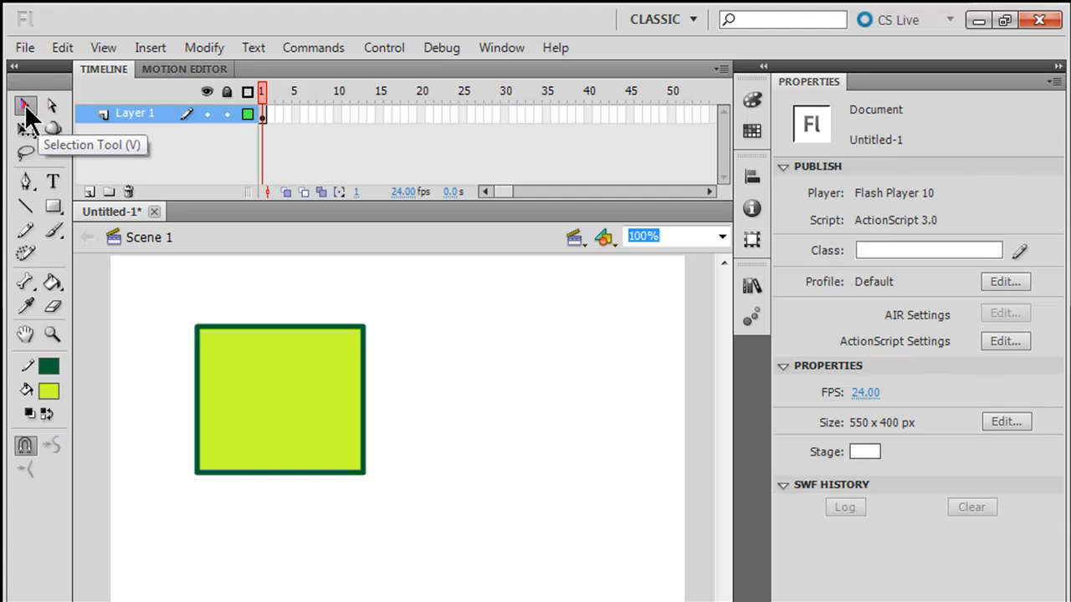
pyautogui.click(291, 404)
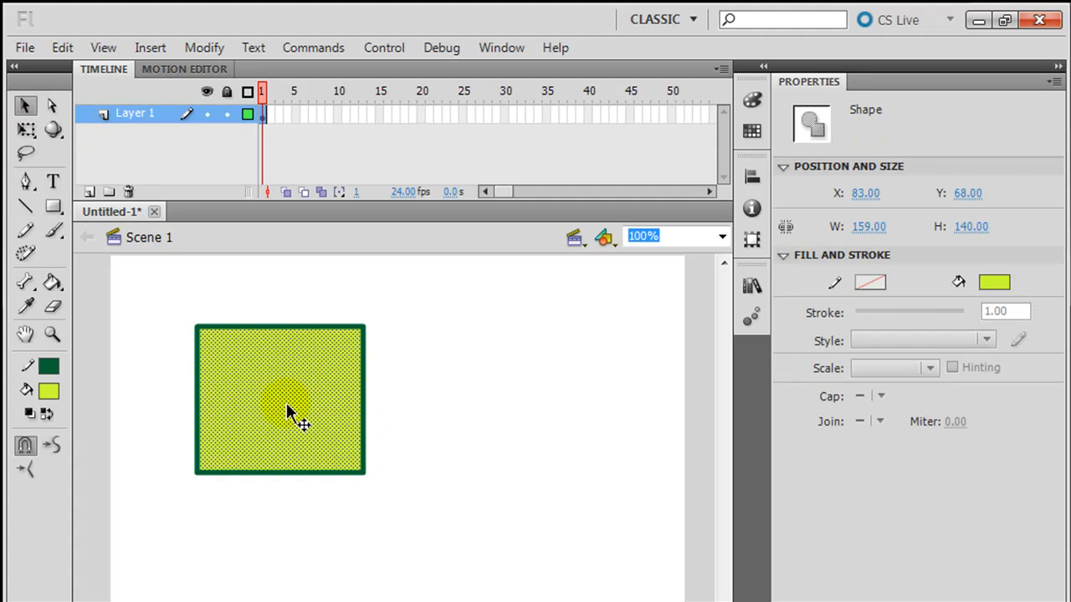
pyautogui.click(473, 381)
pyautogui.click(364, 377)
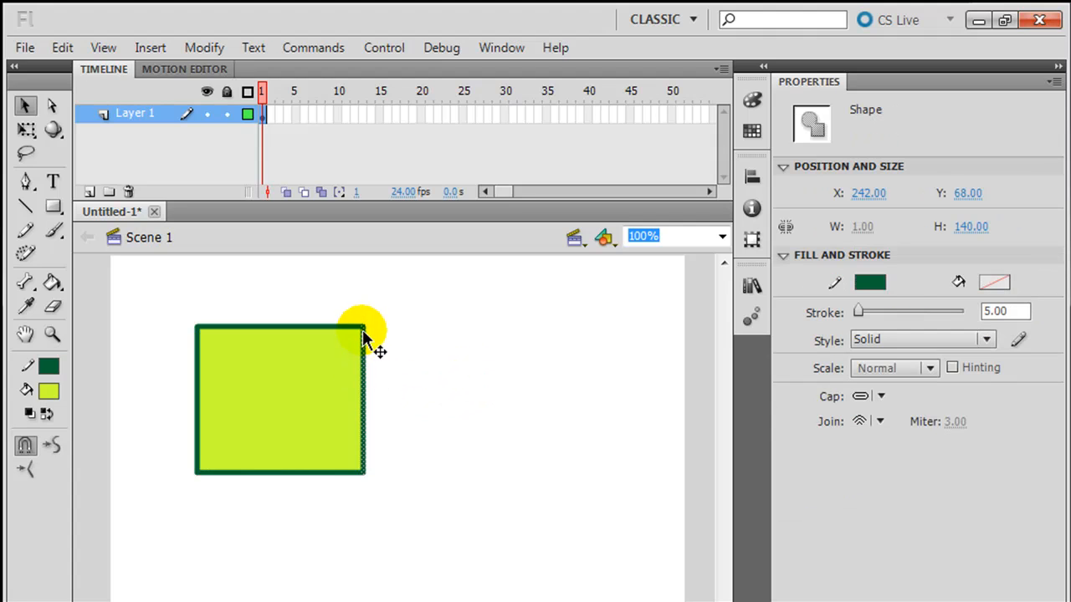
pyautogui.click(488, 402)
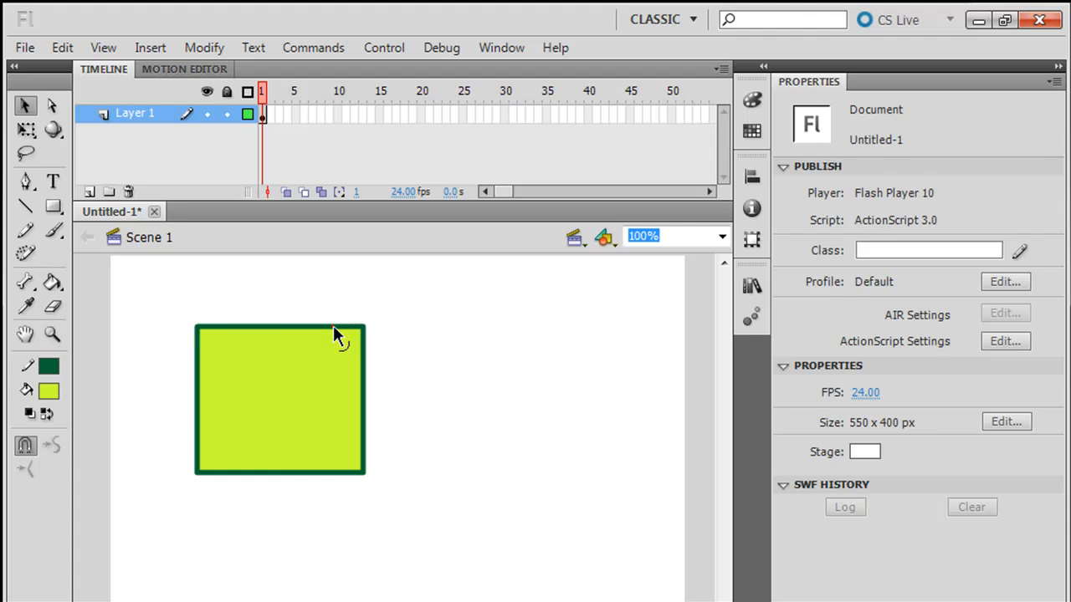
pyautogui.doubleClick(333, 327)
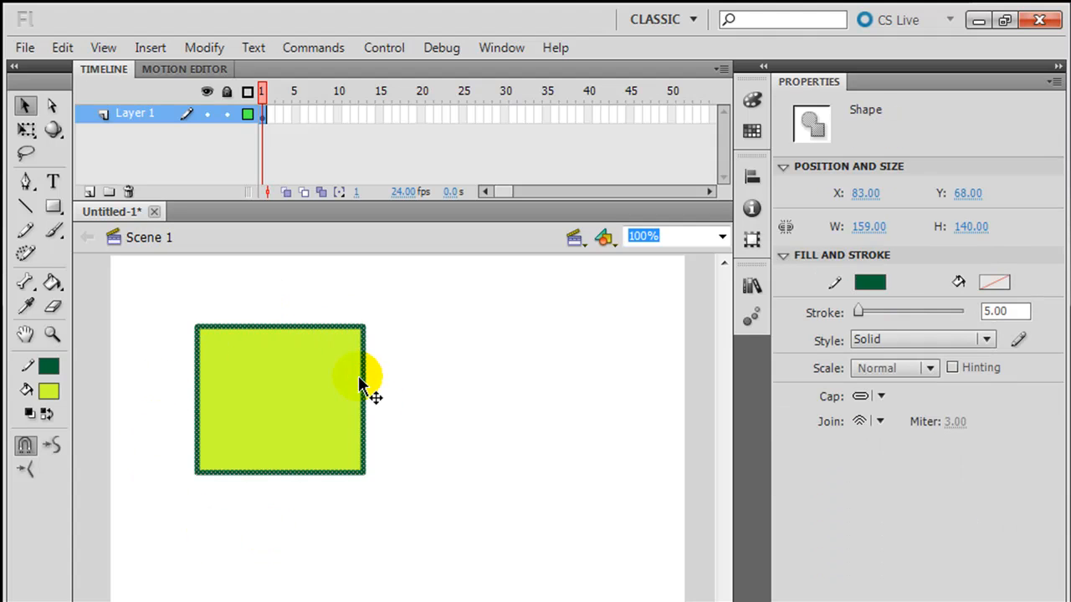
pyautogui.click(548, 399)
pyautogui.doubleClick(283, 401)
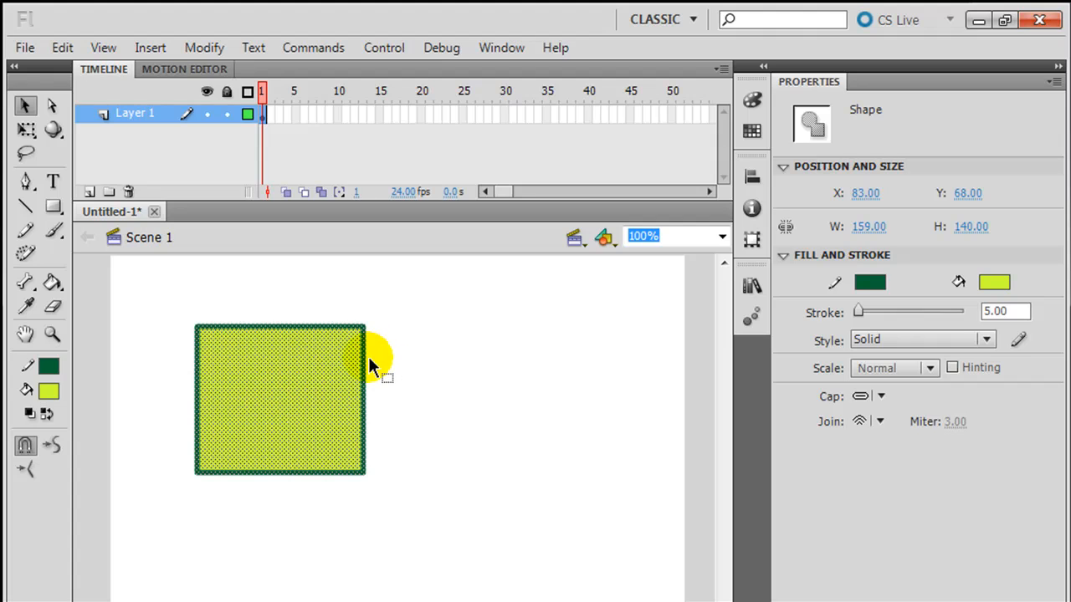
pyautogui.click(439, 387)
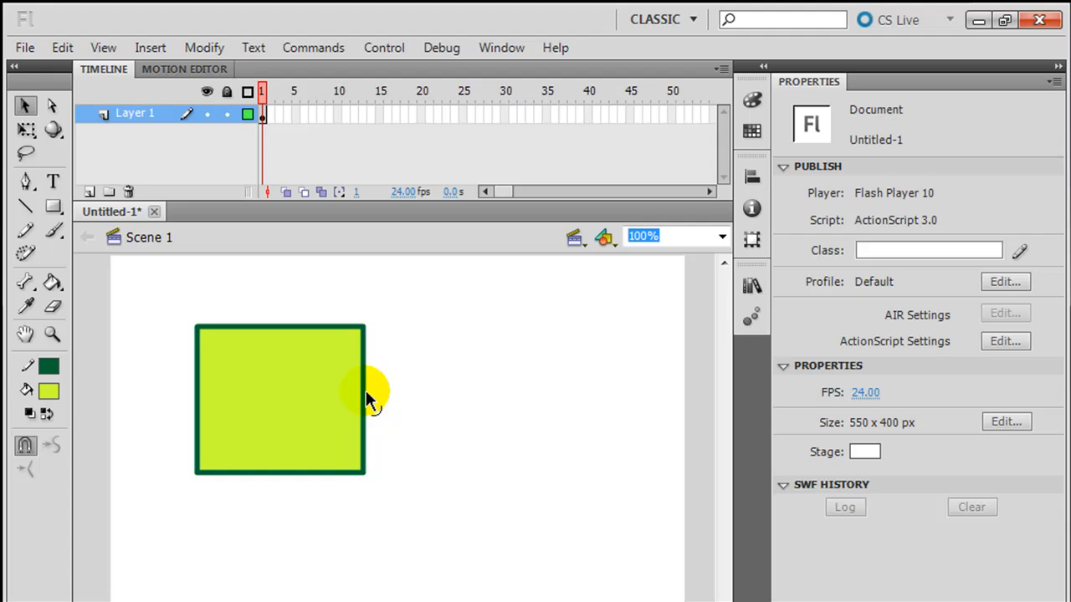
# - Curve the right edge into a notch and move the top-left corner to slant the top edge
pyautogui.moveTo(367, 400)
pyautogui.mouseDown()
pyautogui.moveTo(333, 400)
pyautogui.moveTo(425, 399)
pyautogui.moveTo(372, 395)
pyautogui.mouseUp()
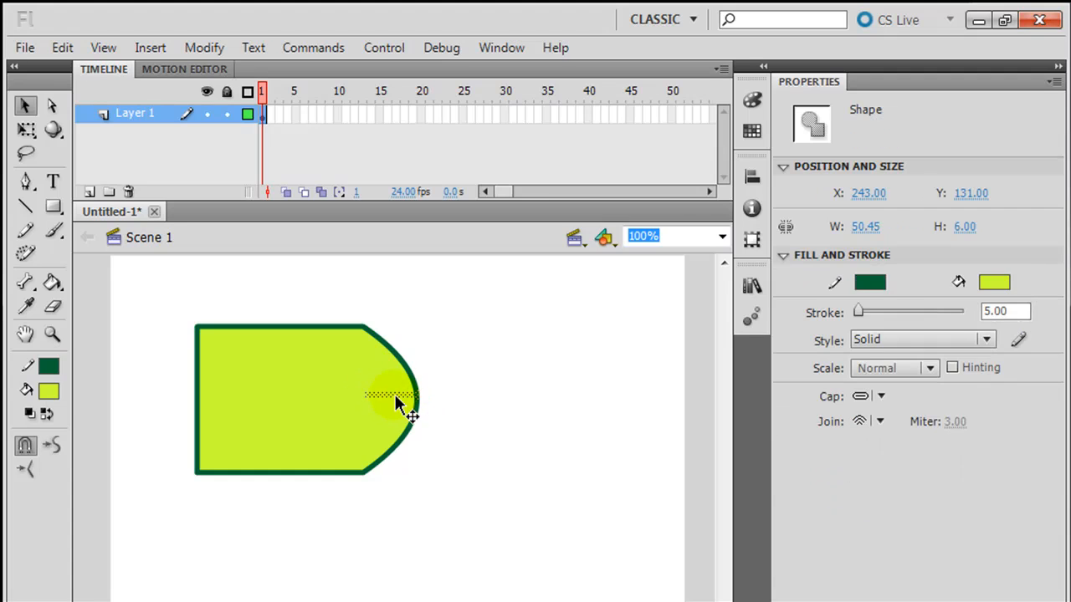
pyautogui.click(422, 400)
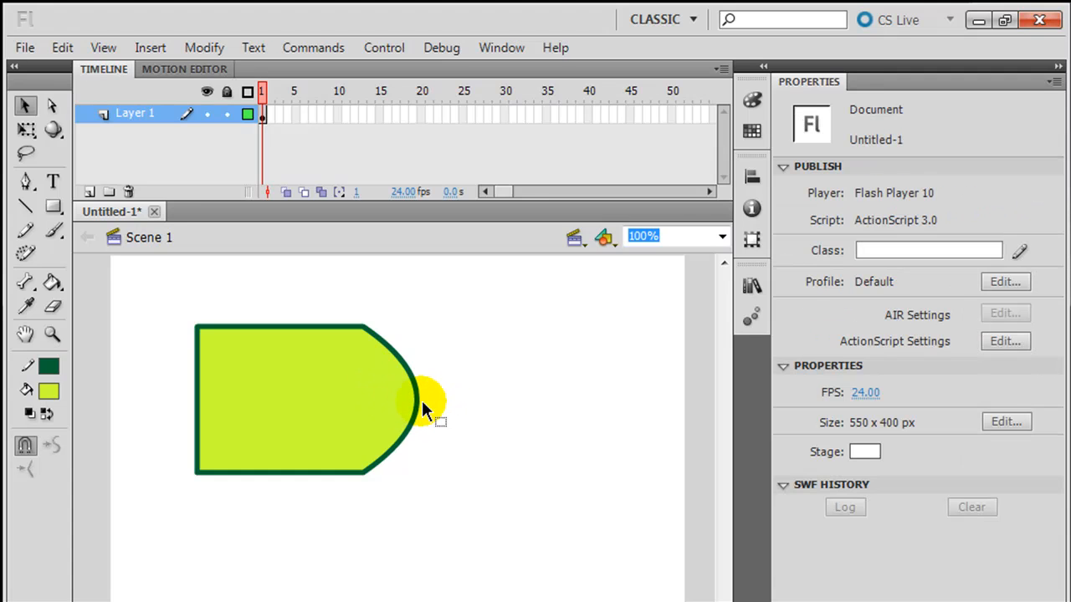
pyautogui.moveTo(417, 399); pyautogui.dragTo(369, 399)
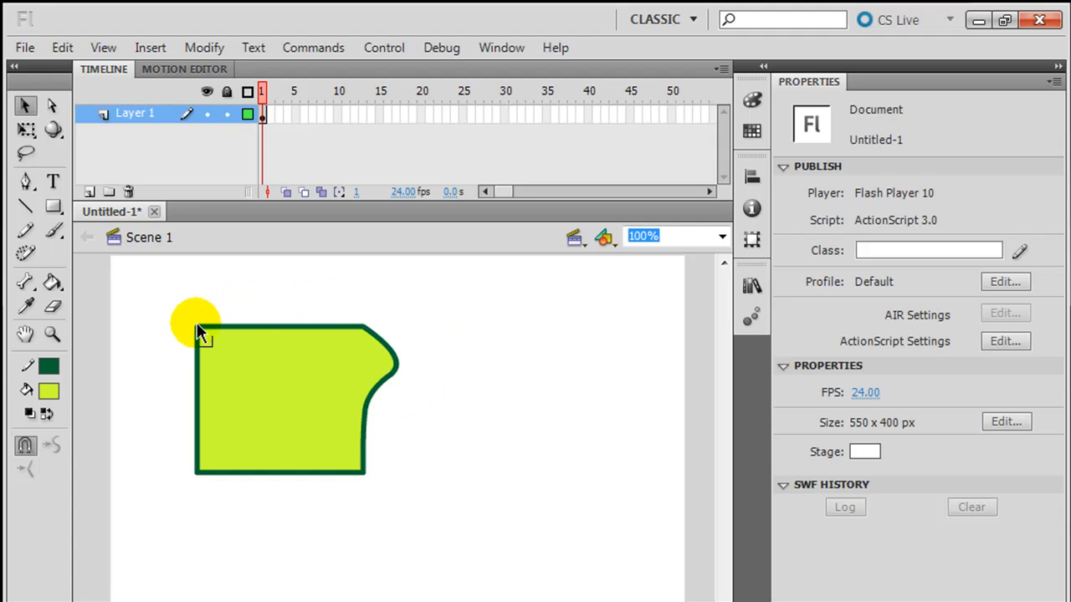
pyautogui.moveTo(197, 325); pyautogui.dragTo(249, 357)
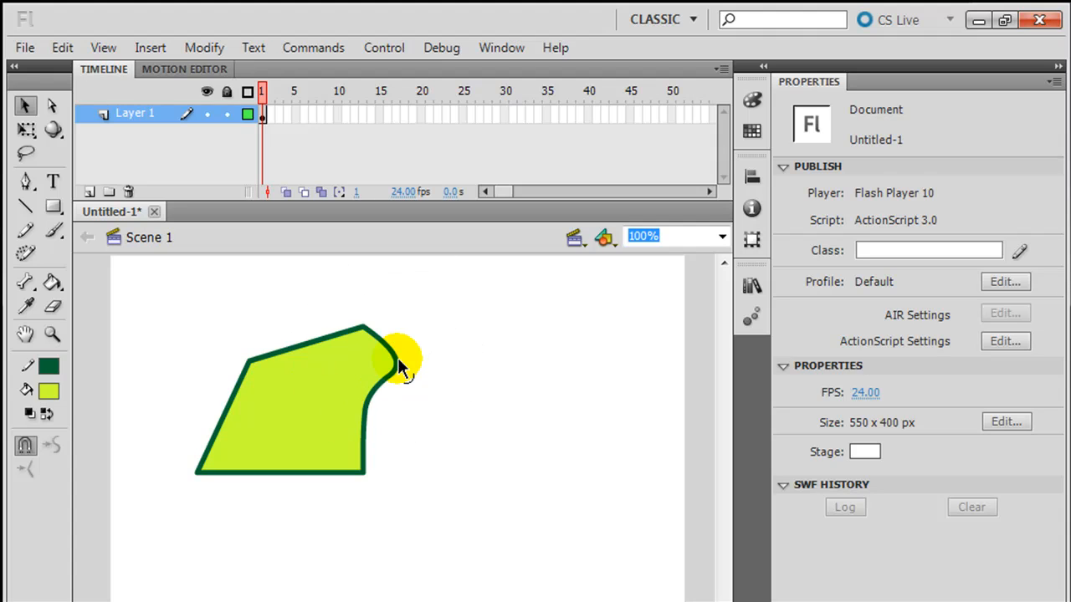
pyautogui.moveTo(393, 368); pyautogui.dragTo(350, 377)
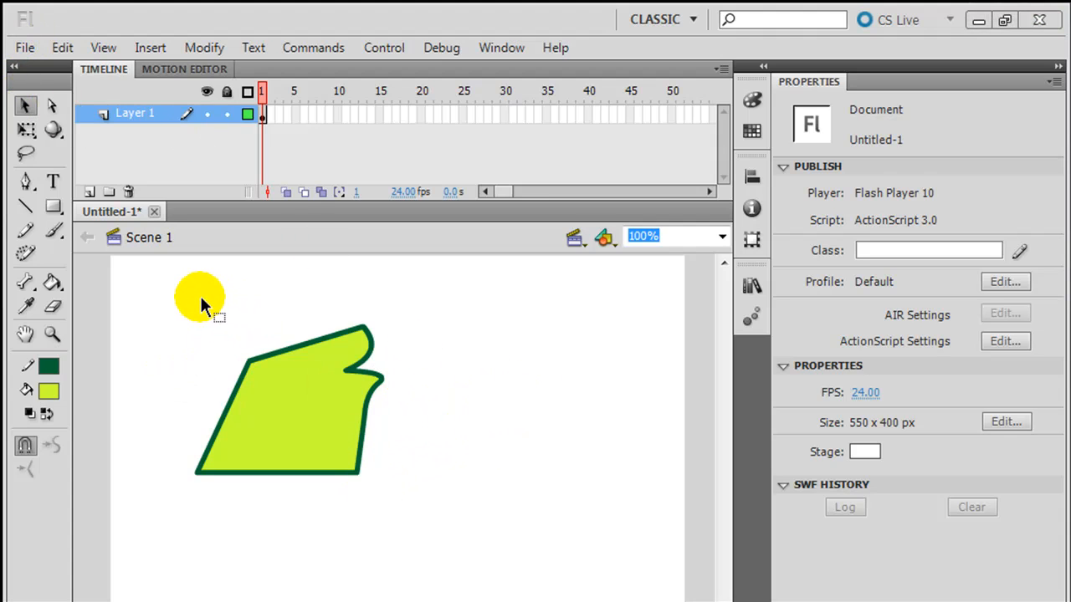
# - Marquee-select and delete the shape's right part, then undo the deletion
pyautogui.moveTo(237, 287); pyautogui.dragTo(477, 407)
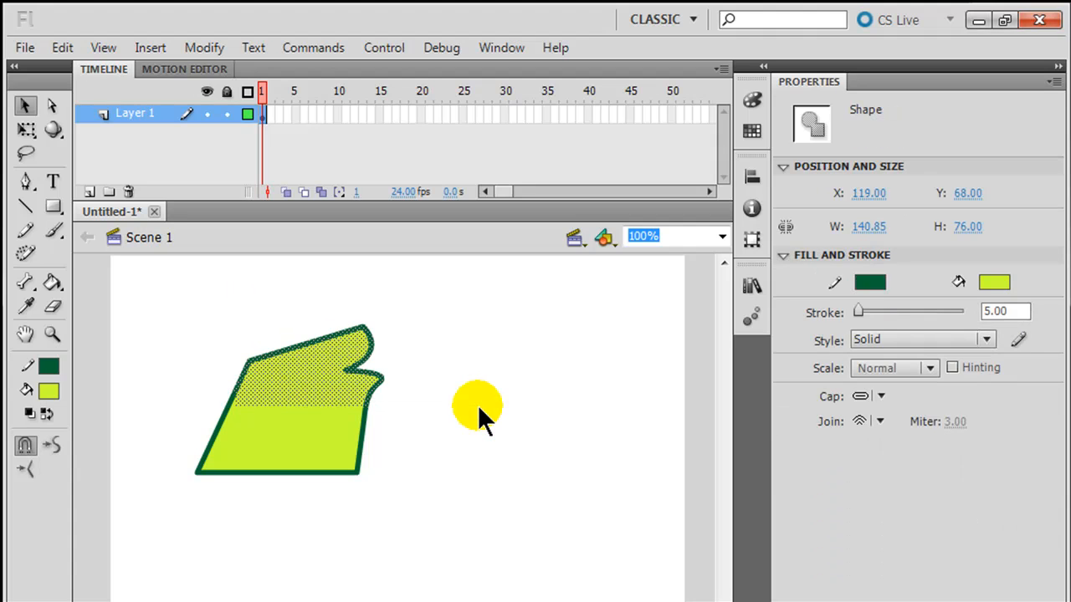
pyautogui.moveTo(403, 352); pyautogui.dragTo(322, 544)
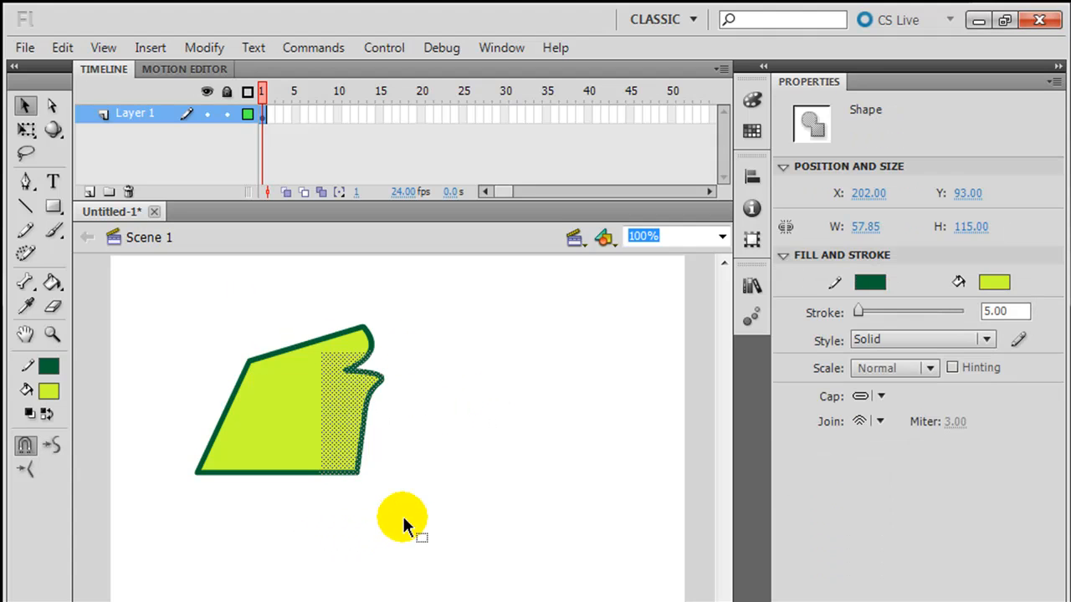
pyautogui.press('Delete')
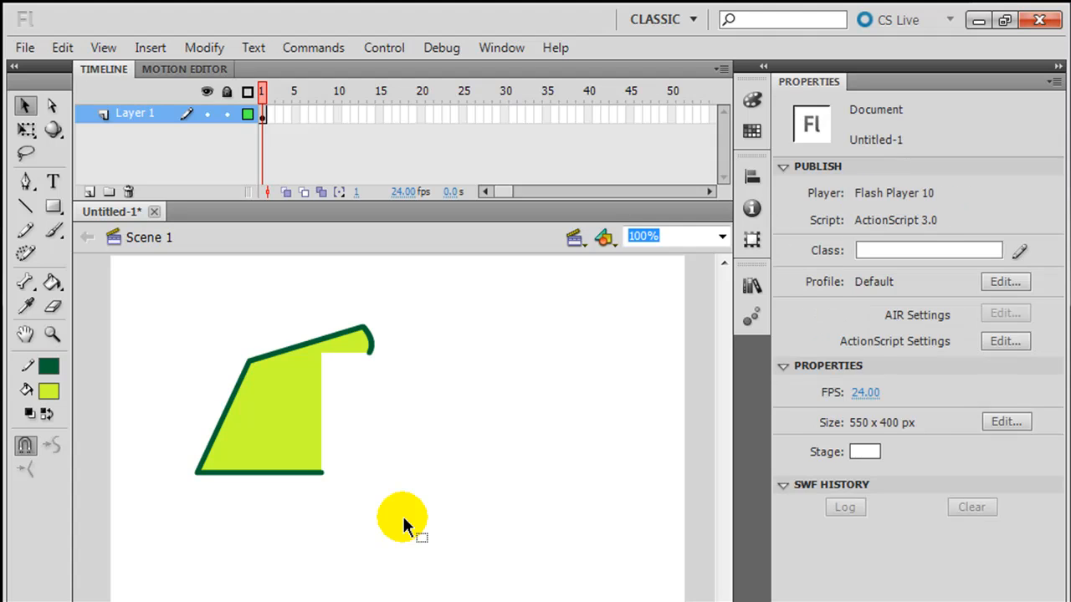
pyautogui.hotkey('ctrl', 'z')
pyautogui.click(476, 401)
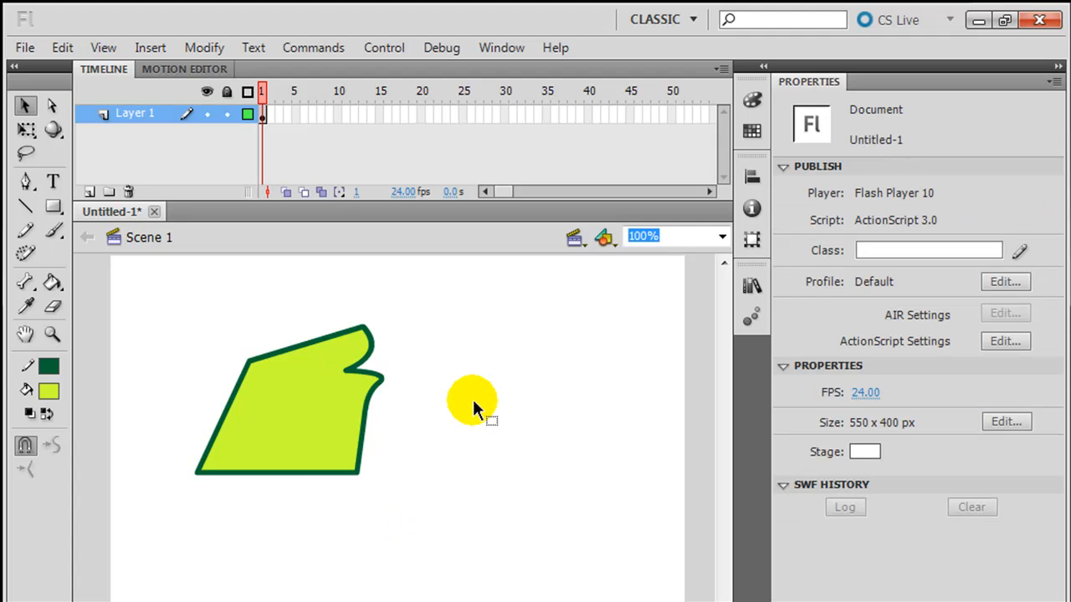
# - Draw a blue square with a black stroke to the right of the green shape
pyautogui.click(54, 205)
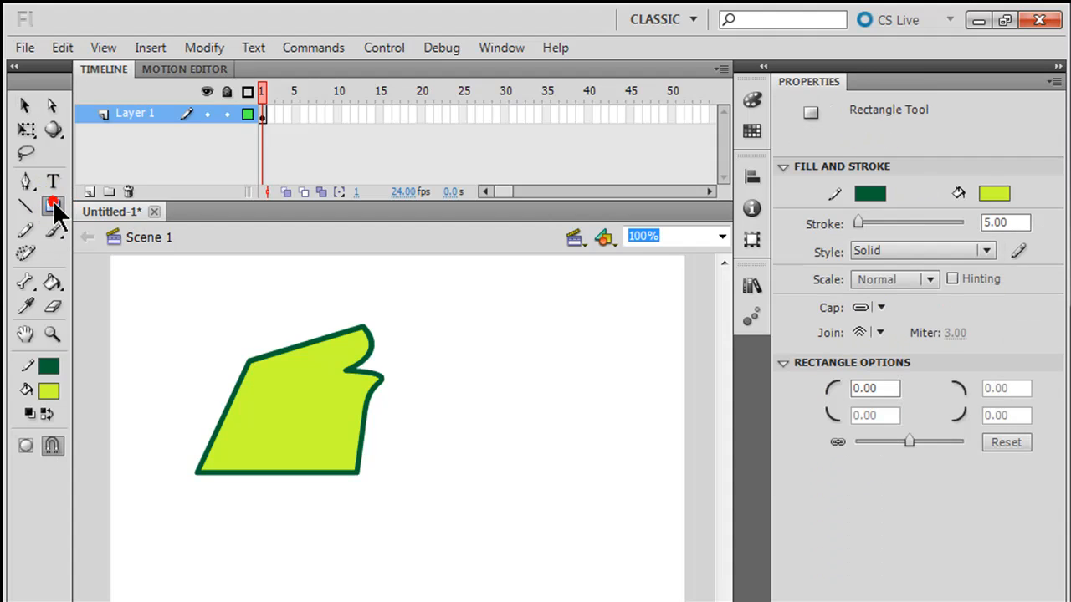
pyautogui.click(872, 194)
pyautogui.click(758, 238)
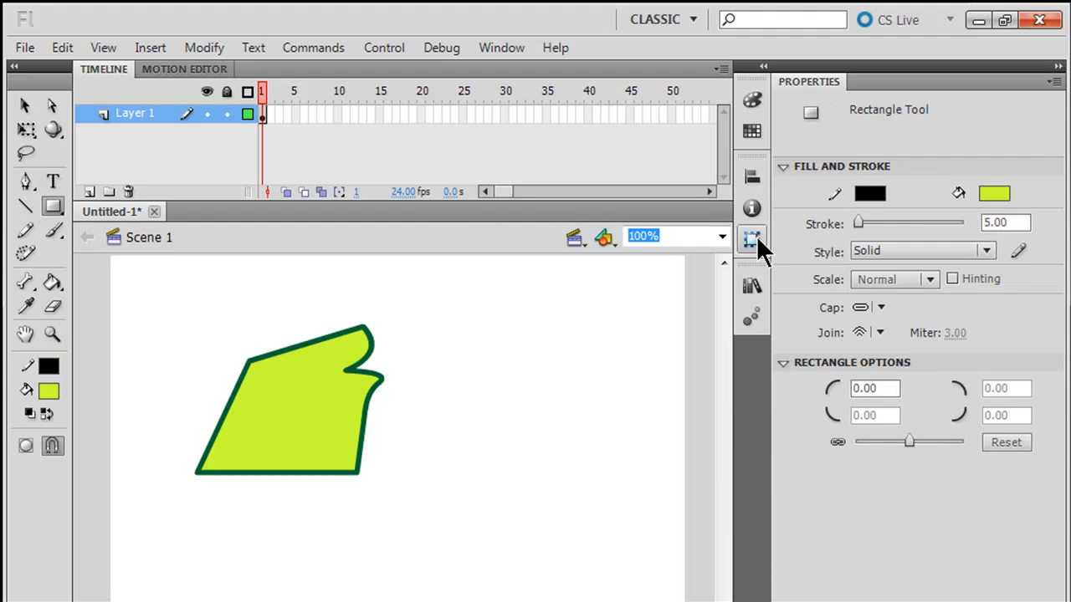
pyautogui.click(987, 192)
pyautogui.click(945, 289)
pyautogui.moveTo(489, 322); pyautogui.dragTo(606, 441)
# - Move the blue square over the green shape's lower right and back, cutting a notch
pyautogui.click(24, 105)
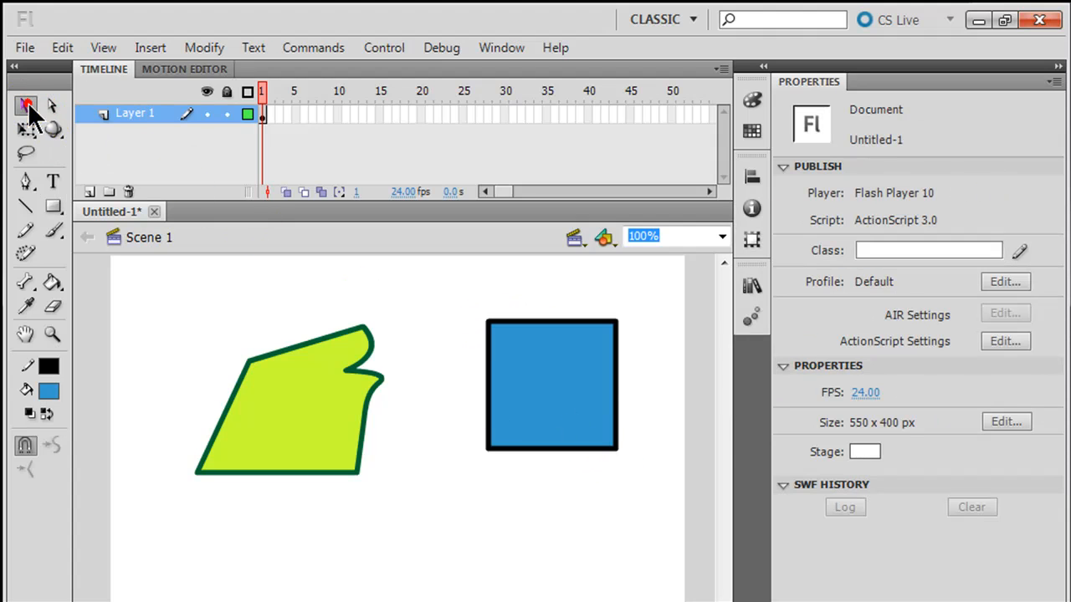
pyautogui.doubleClick(563, 378)
pyautogui.moveTo(564, 377)
pyautogui.mouseDown()
pyautogui.moveTo(440, 510)
pyautogui.moveTo(381, 475)
pyautogui.mouseUp()
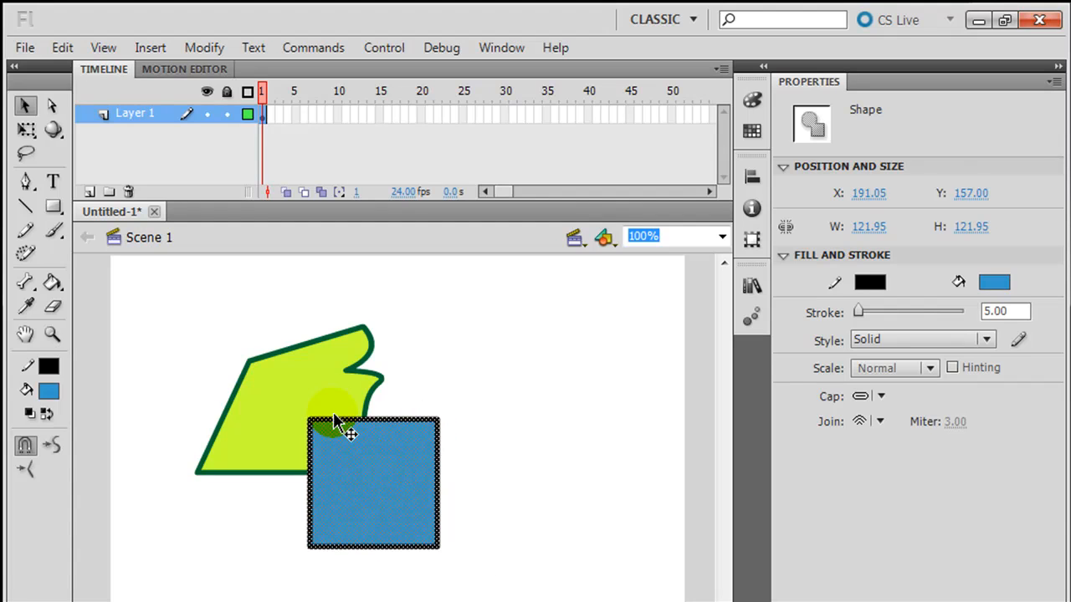
pyautogui.click(595, 343)
pyautogui.doubleClick(376, 458)
pyautogui.moveTo(376, 458); pyautogui.dragTo(555, 442)
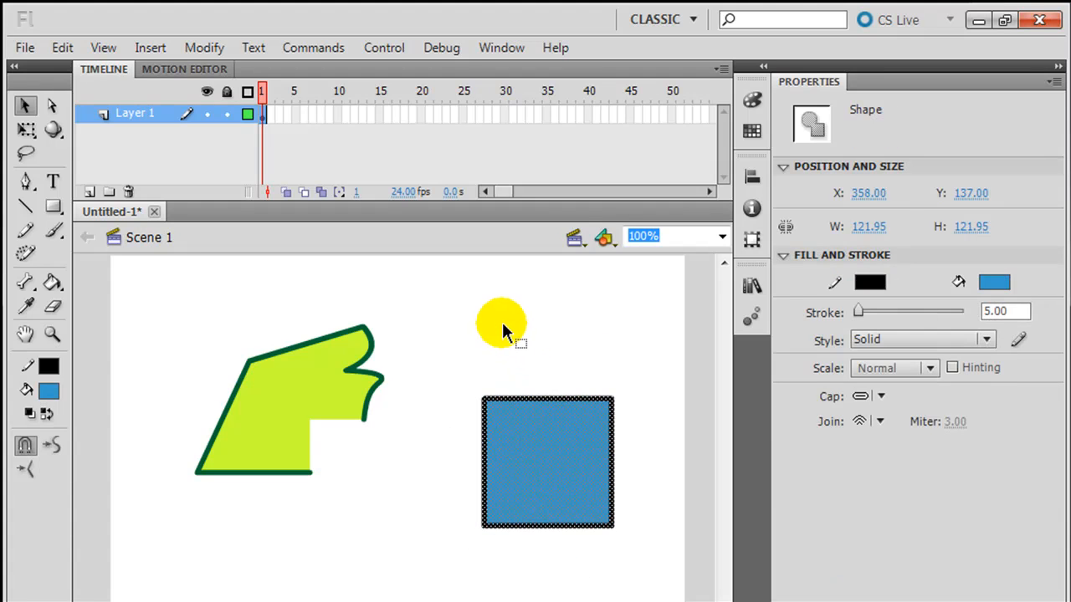
pyautogui.click(504, 330)
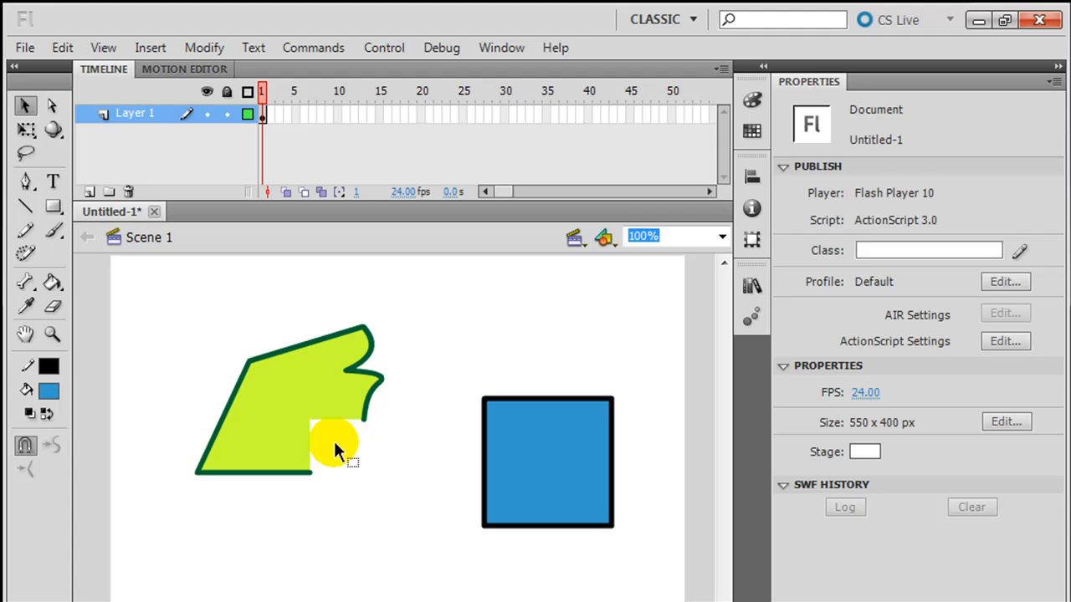
pyautogui.doubleClick(539, 466)
pyautogui.moveTo(540, 466)
pyautogui.mouseDown()
pyautogui.moveTo(391, 481)
pyautogui.moveTo(357, 451)
pyautogui.moveTo(377, 447)
pyautogui.mouseUp()
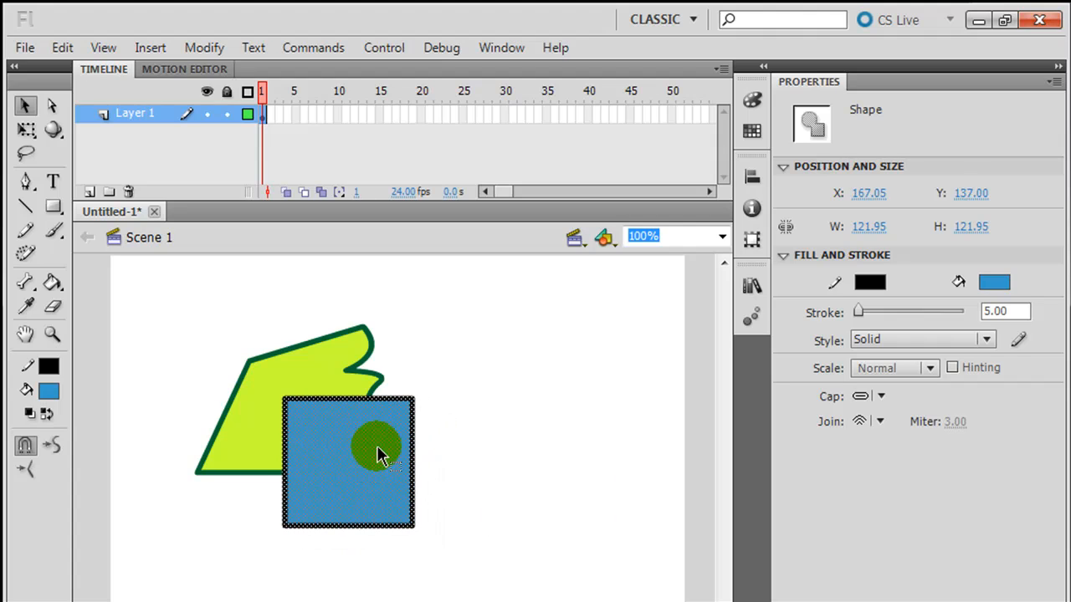
pyautogui.click(586, 324)
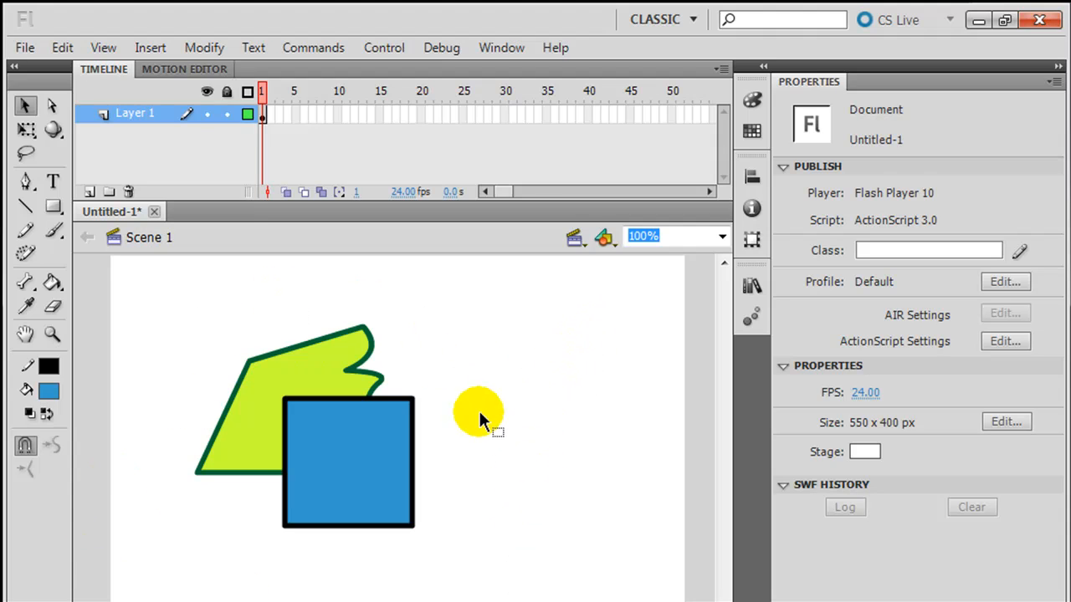
pyautogui.moveTo(361, 456); pyautogui.dragTo(589, 472)
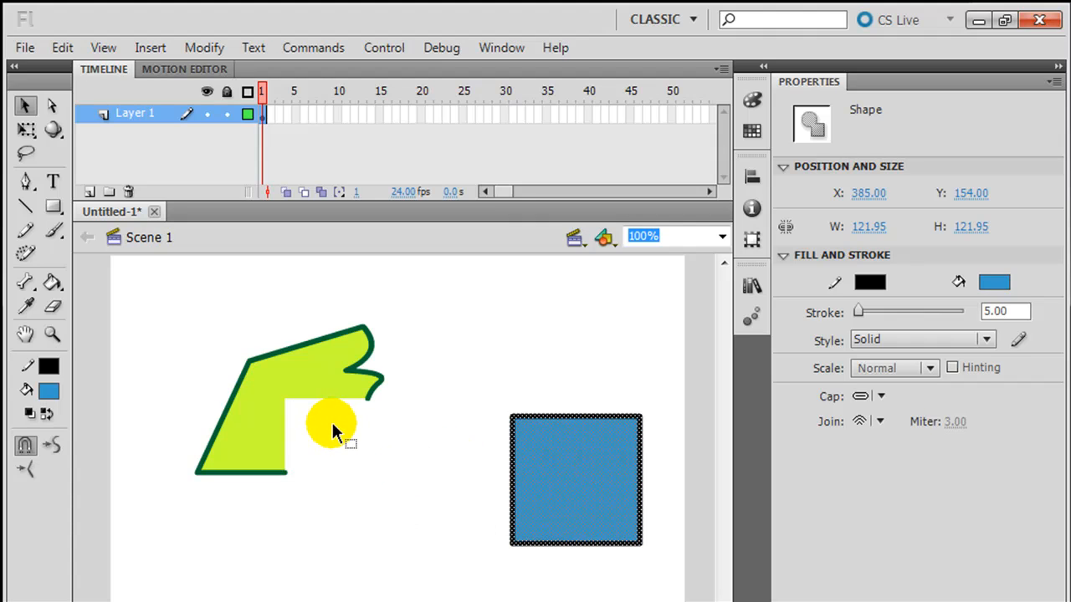
# - Pull the blue fill out of its black outline, then put fill and outline back together
pyautogui.click(448, 420)
pyautogui.moveTo(560, 465); pyautogui.dragTo(399, 456)
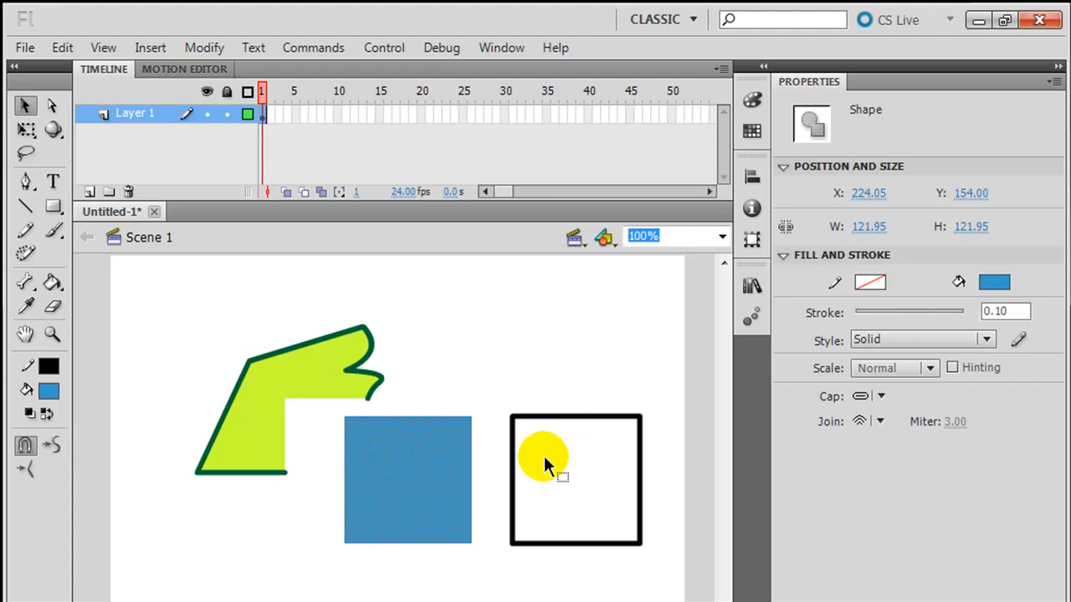
pyautogui.moveTo(418, 471); pyautogui.dragTo(573, 473)
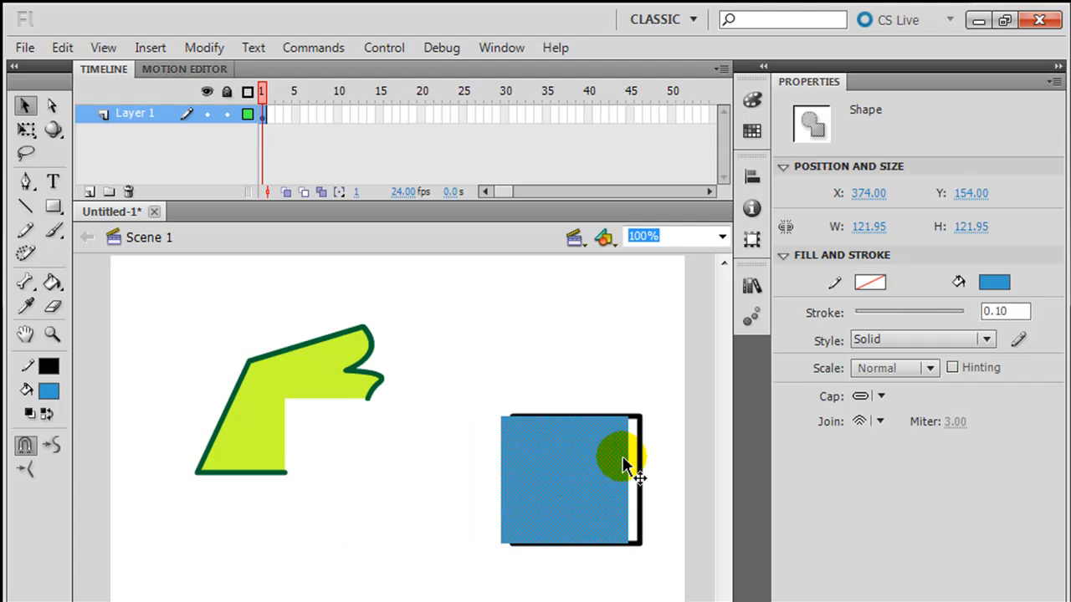
pyautogui.doubleClick(640, 453)
pyautogui.moveTo(640, 453); pyautogui.dragTo(637, 408)
# - Delete the blue square with its outline, then delete the green shape
pyautogui.moveTo(411, 301); pyautogui.dragTo(686, 581)
pyautogui.press('Delete')
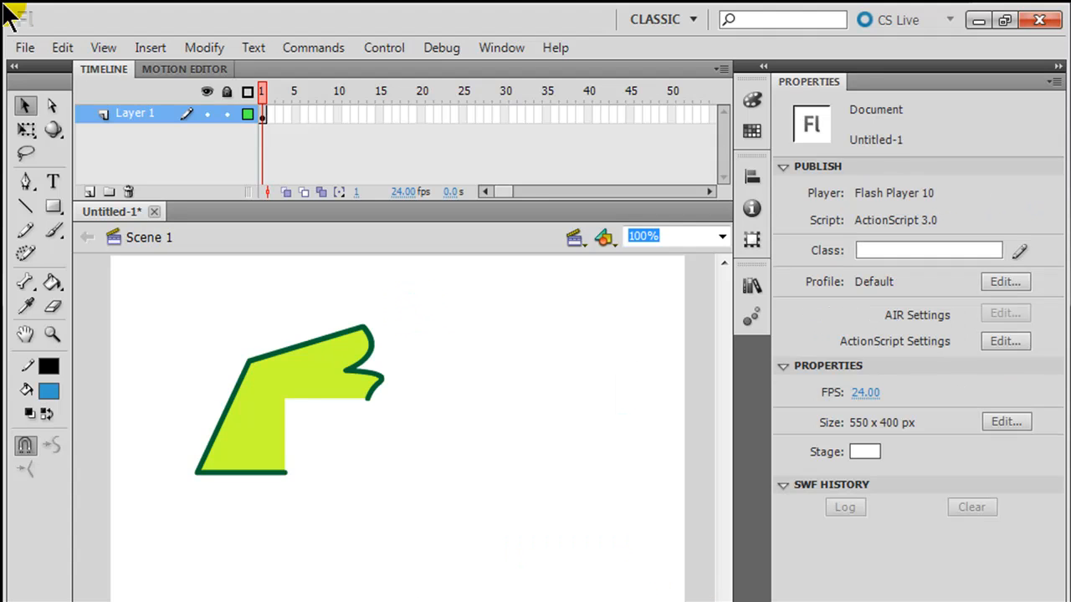
pyautogui.moveTo(156, 285); pyautogui.dragTo(536, 586)
pyautogui.press('Delete')
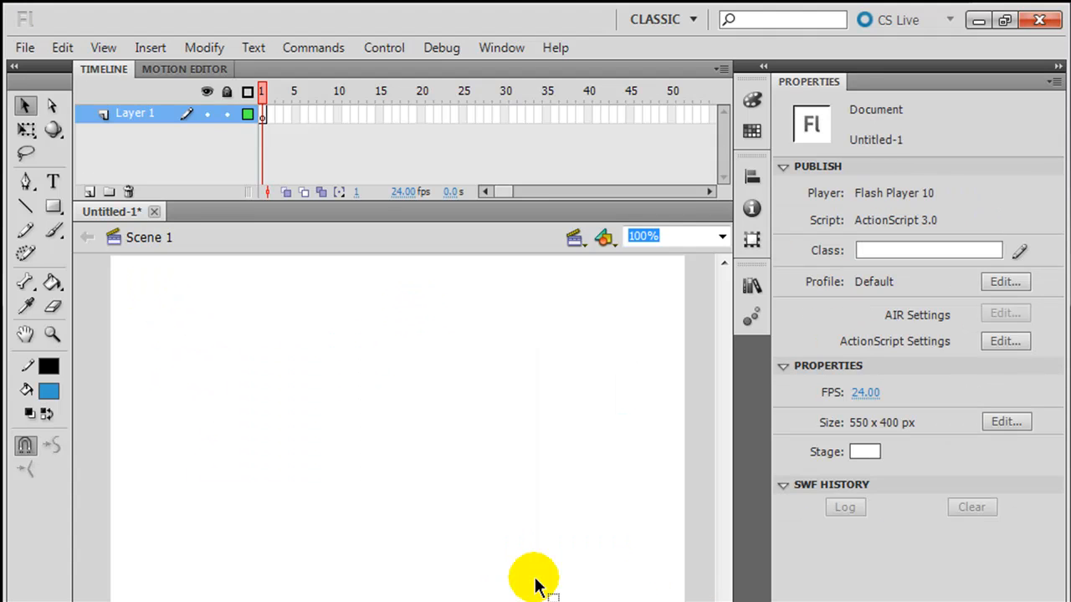
# - With the Oval tool and no stroke colour, draw a blue circle
pyautogui.click(55, 207)
pyautogui.moveTo(56, 207); pyautogui.dragTo(132, 229)
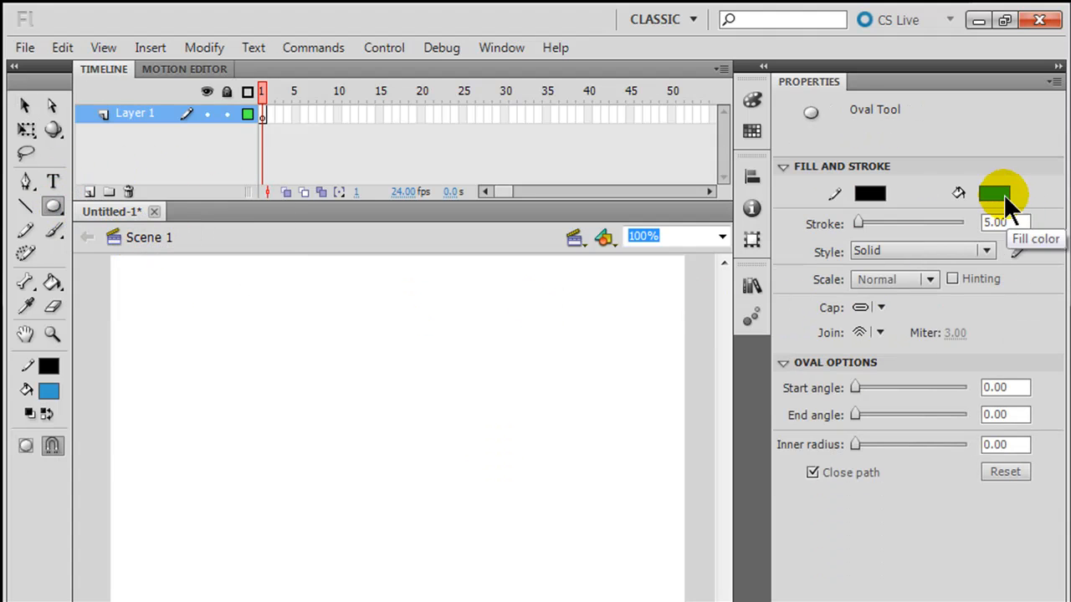
pyautogui.click(871, 190)
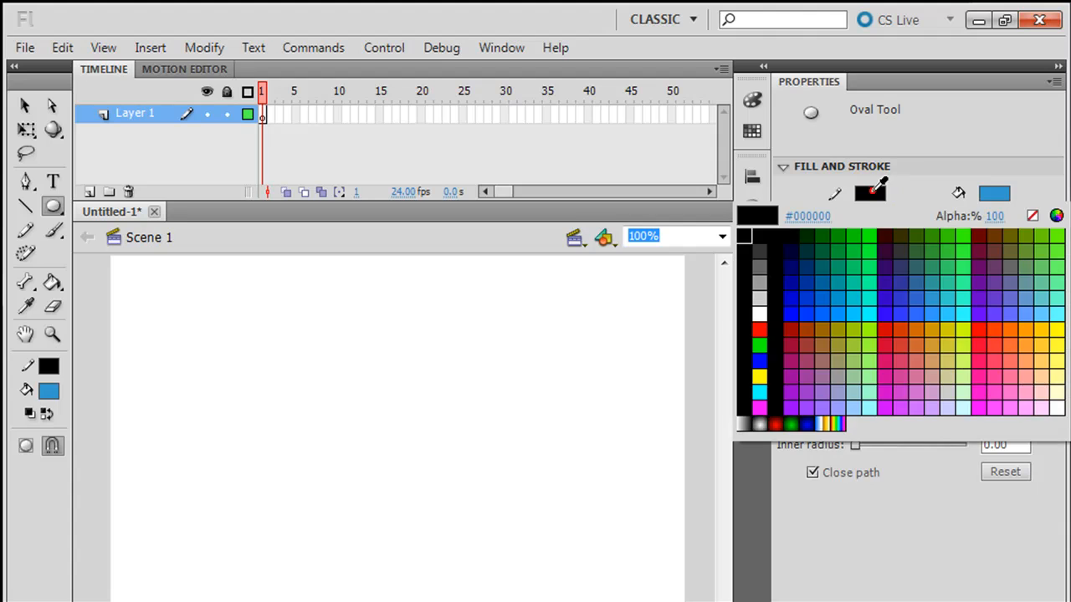
pyautogui.click(1037, 211)
pyautogui.moveTo(325, 337); pyautogui.dragTo(413, 470)
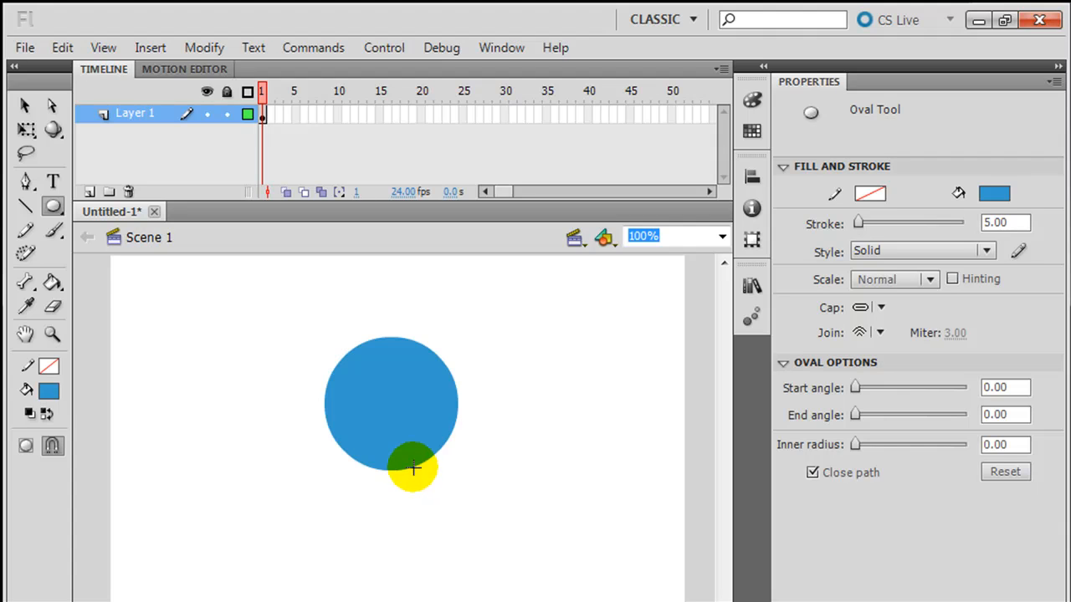
# - Change the fill to green and draw a second circle below-left of the blue one
pyautogui.click(53, 207)
pyautogui.click(167, 329)
pyautogui.click(52, 210)
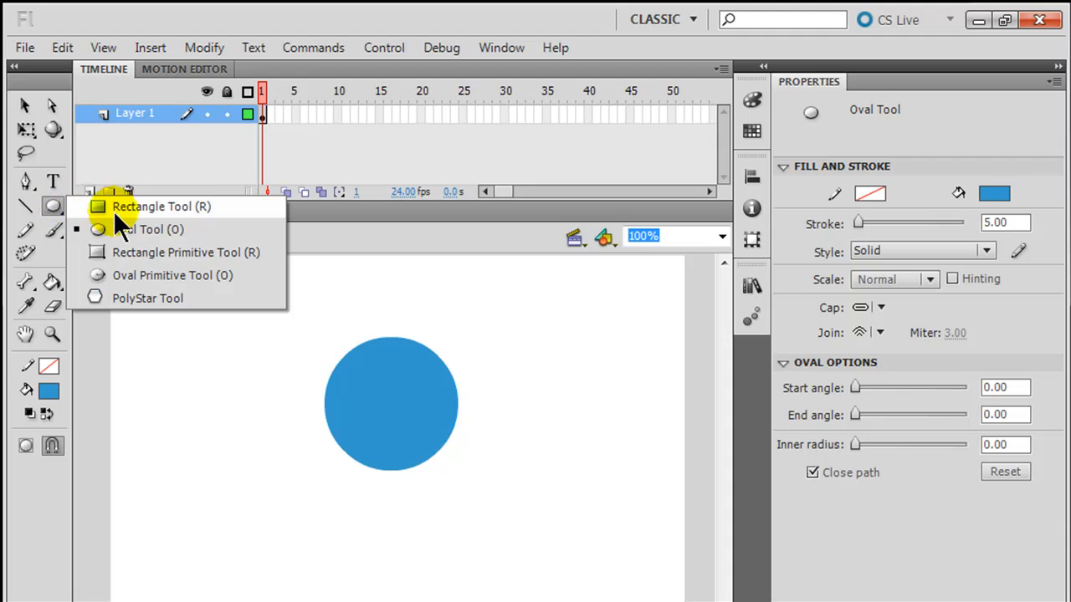
pyautogui.click(254, 222)
pyautogui.click(980, 198)
pyautogui.click(966, 243)
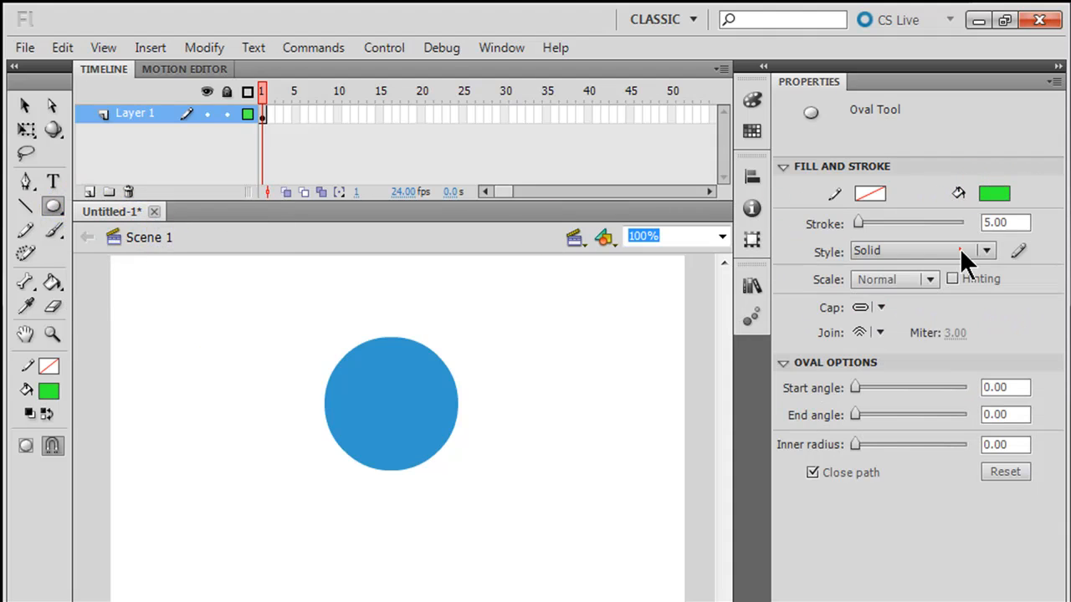
pyautogui.moveTo(162, 418); pyautogui.dragTo(288, 555)
pyautogui.click(25, 105)
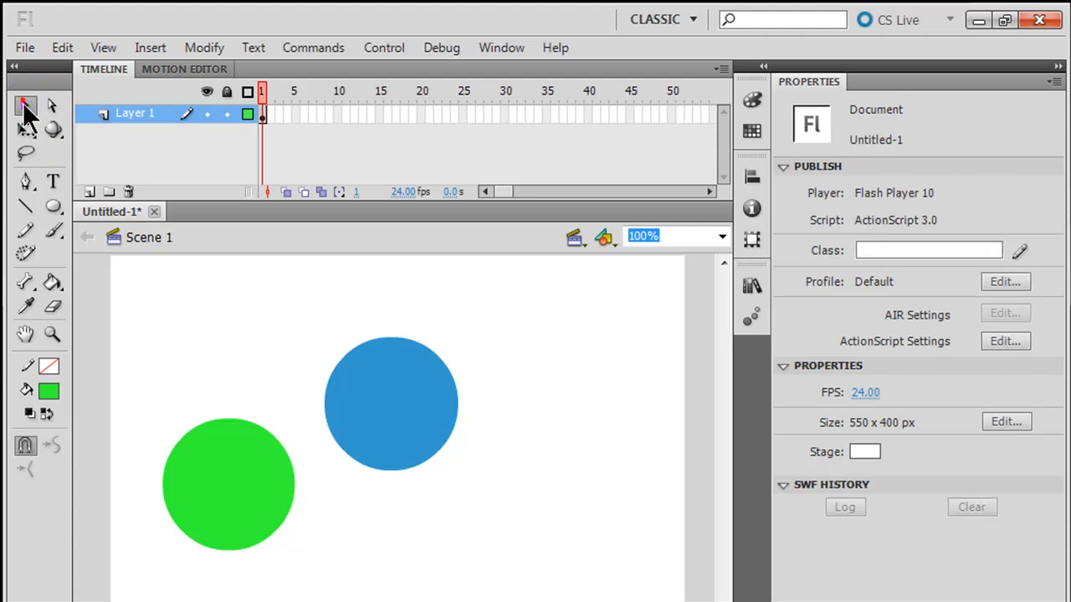
# - Drop the green circle onto the blue circle to cut it, then delete the green circle, leaving a blue crescent
pyautogui.click(231, 485)
pyautogui.moveTo(232, 485); pyautogui.dragTo(233, 408)
pyautogui.click(418, 520)
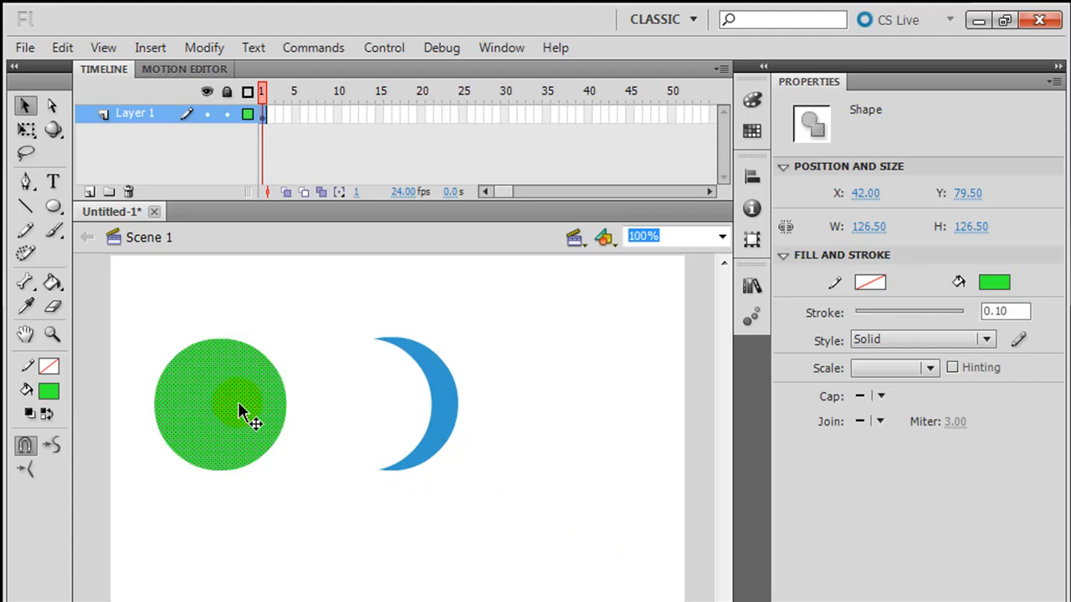
pyautogui.moveTo(215, 406); pyautogui.dragTo(233, 450)
pyautogui.click(527, 450)
pyautogui.click(439, 453)
pyautogui.press('Delete')
pyautogui.click(234, 450)
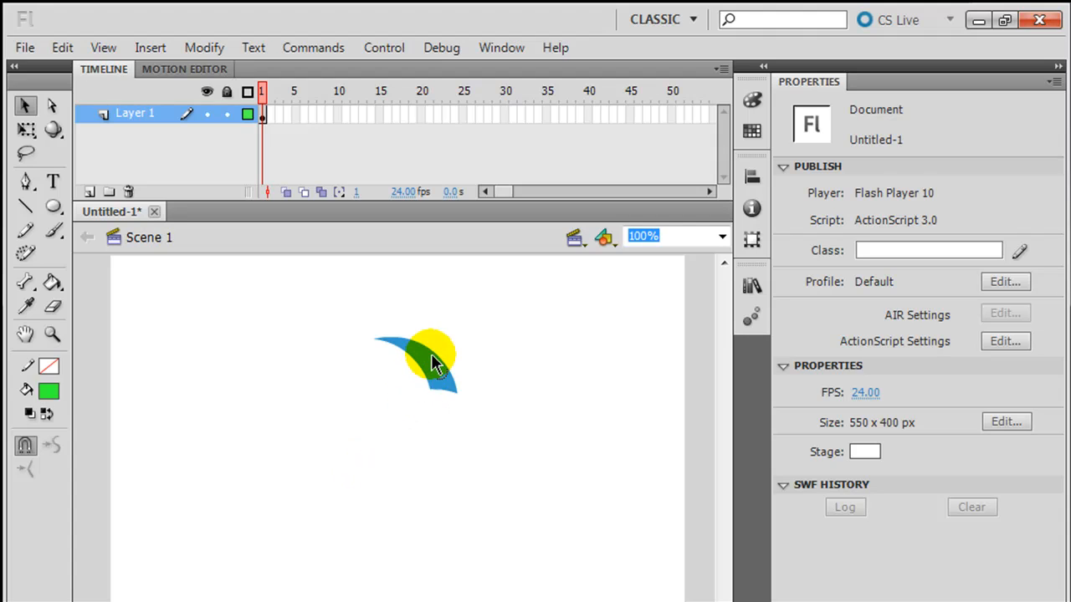
# - Rotate the blue arc about 90°, move it right, and stretch and skew it to 122.2 × 95.8 px
pyautogui.click(25, 130)
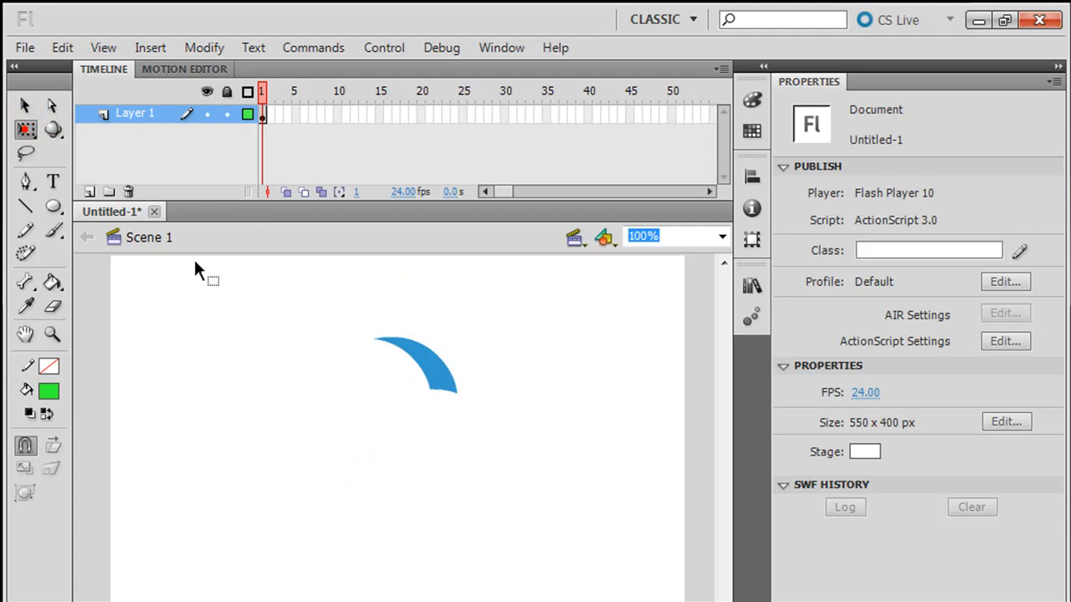
pyautogui.click(439, 381)
pyautogui.moveTo(459, 322); pyautogui.dragTo(461, 411)
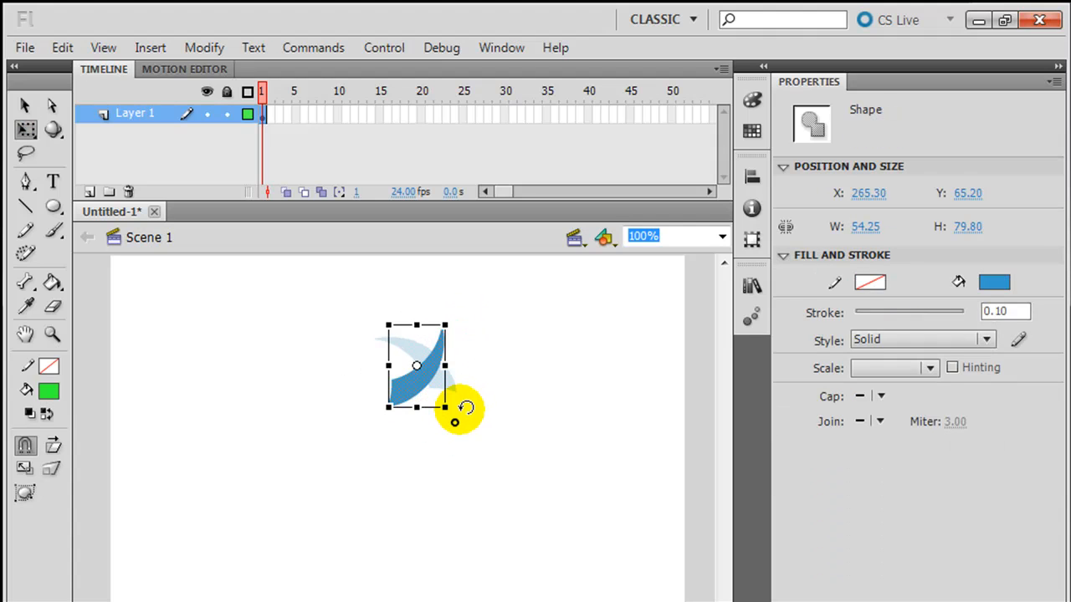
pyautogui.moveTo(421, 382); pyautogui.dragTo(479, 424)
pyautogui.moveTo(617, 394); pyautogui.dragTo(608, 361)
pyautogui.click(617, 402)
pyautogui.click(555, 388)
pyautogui.click(606, 467)
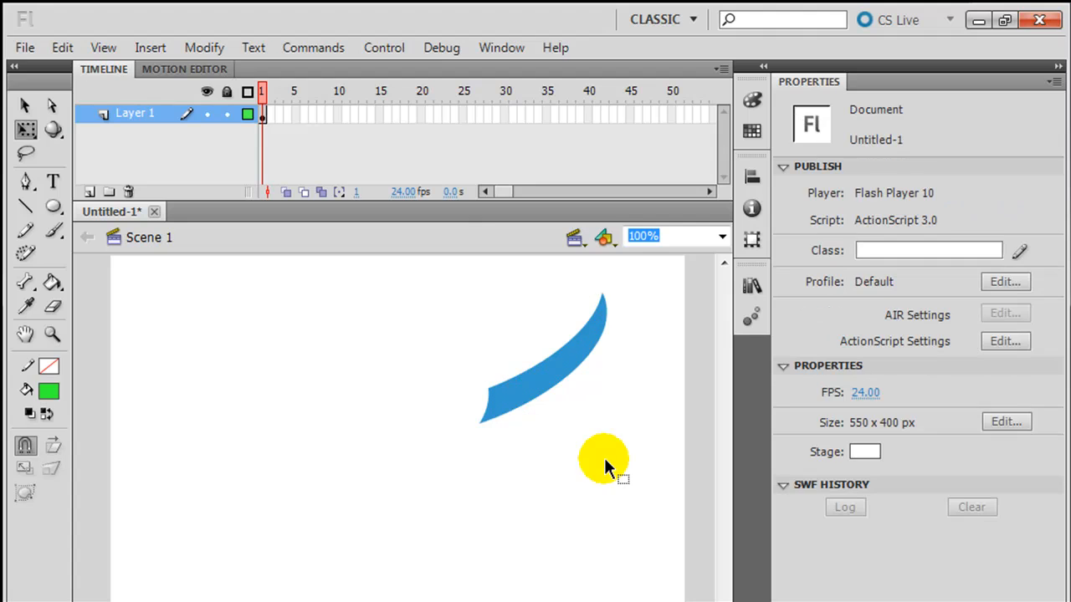
pyautogui.click(24, 106)
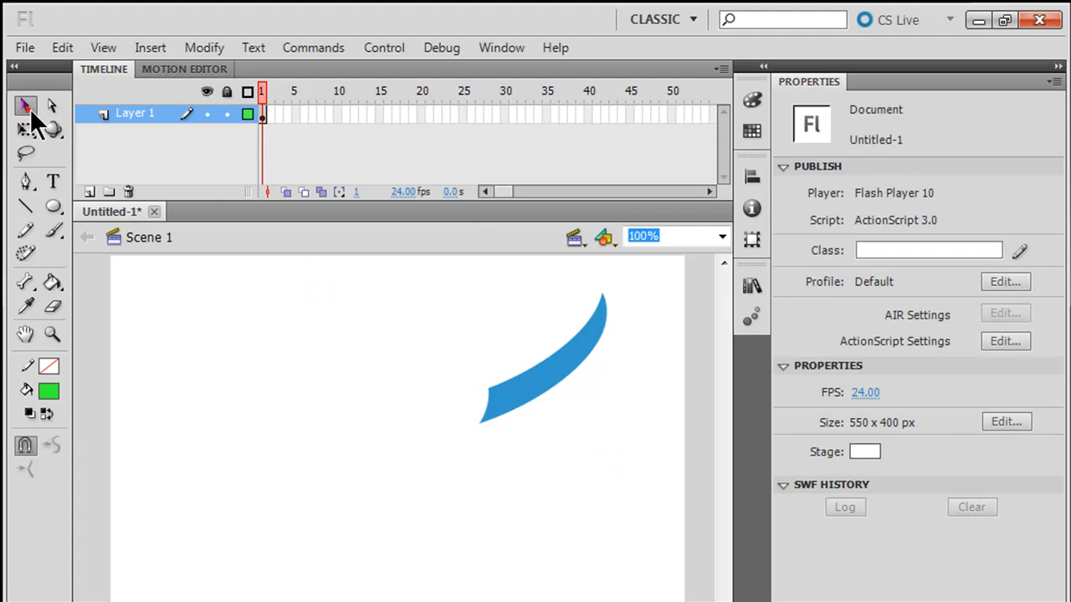
# - Duplicate the blue arc to the left
pyautogui.click(544, 381)
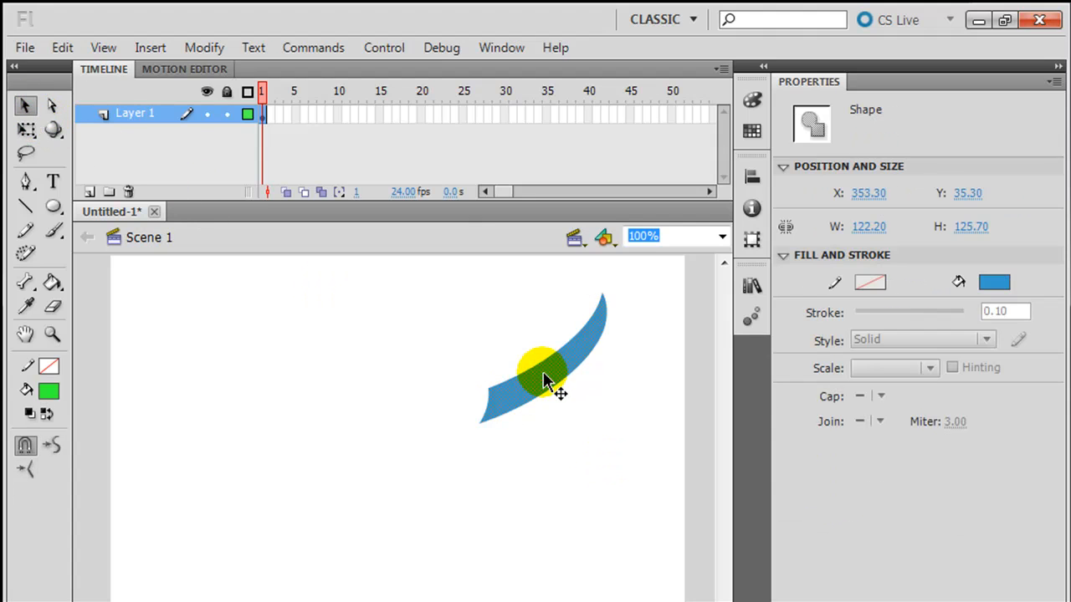
pyautogui.click(543, 381)
pyautogui.moveTo(544, 377); pyautogui.dragTo(282, 386)
pyautogui.click(386, 413)
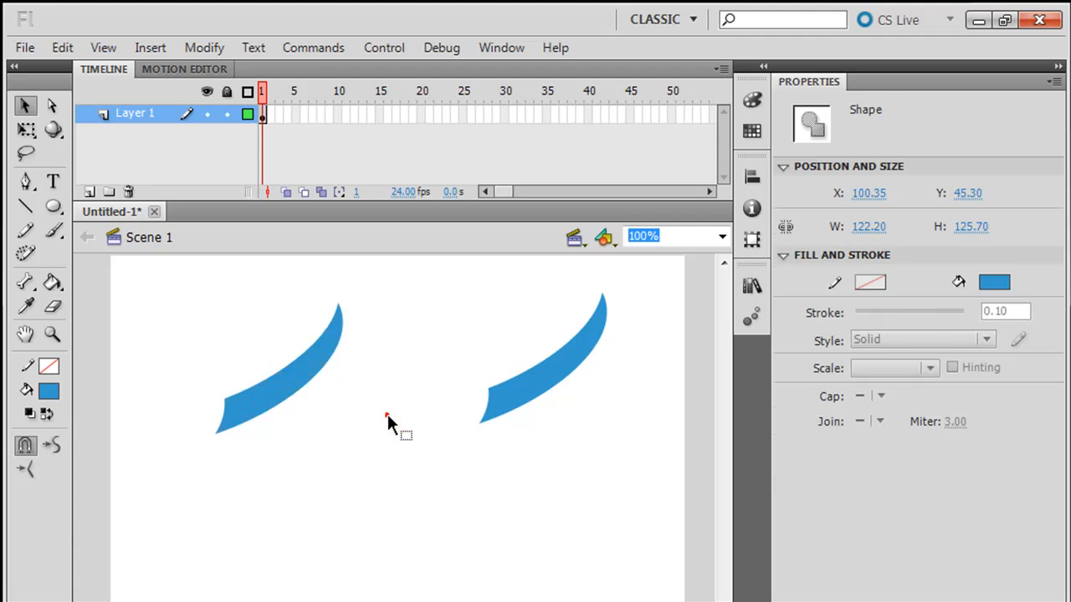
# - Flip the left copy horizontally and move it beside the original to form a V
pyautogui.click(299, 384)
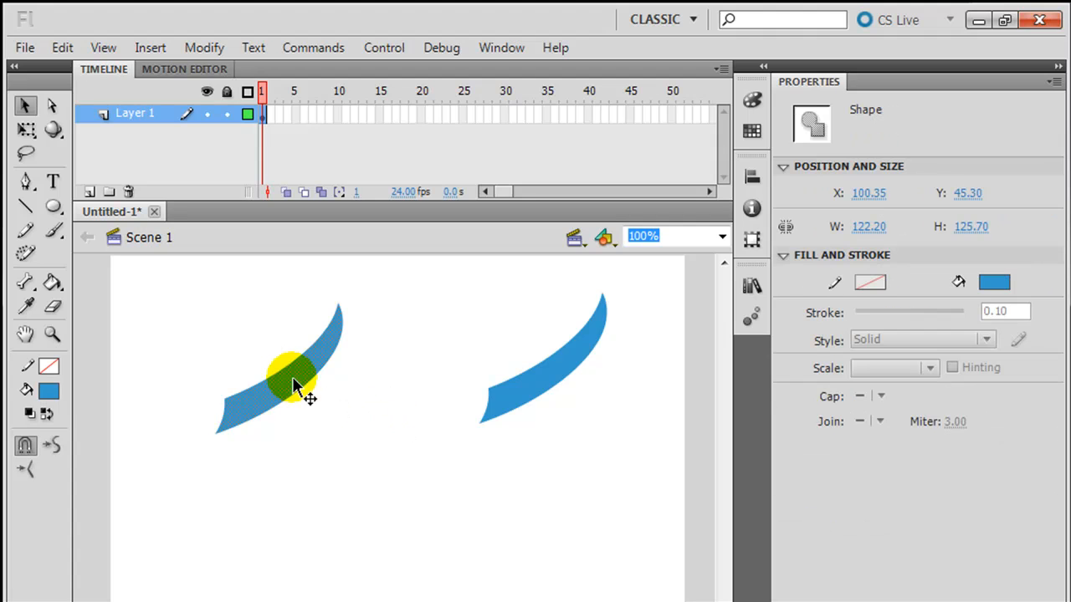
pyautogui.click(203, 47)
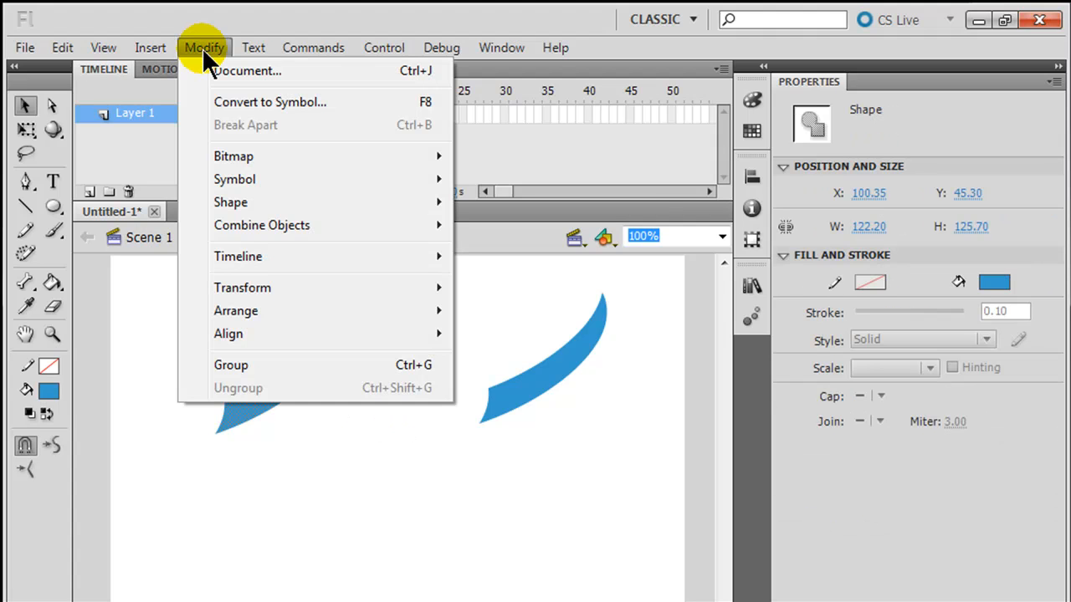
pyautogui.moveTo(244, 293)
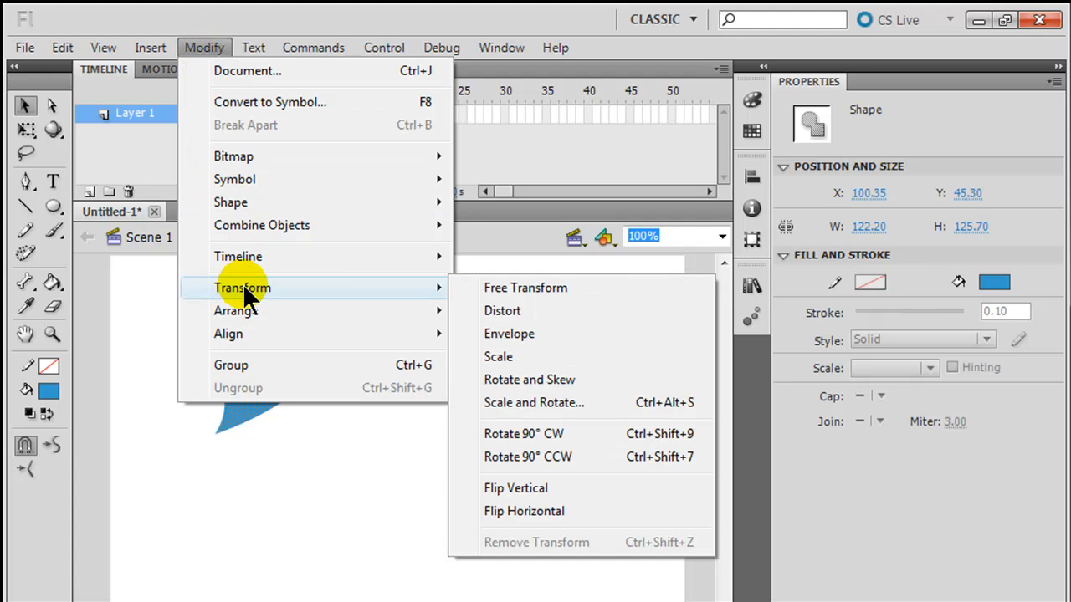
pyautogui.click(549, 511)
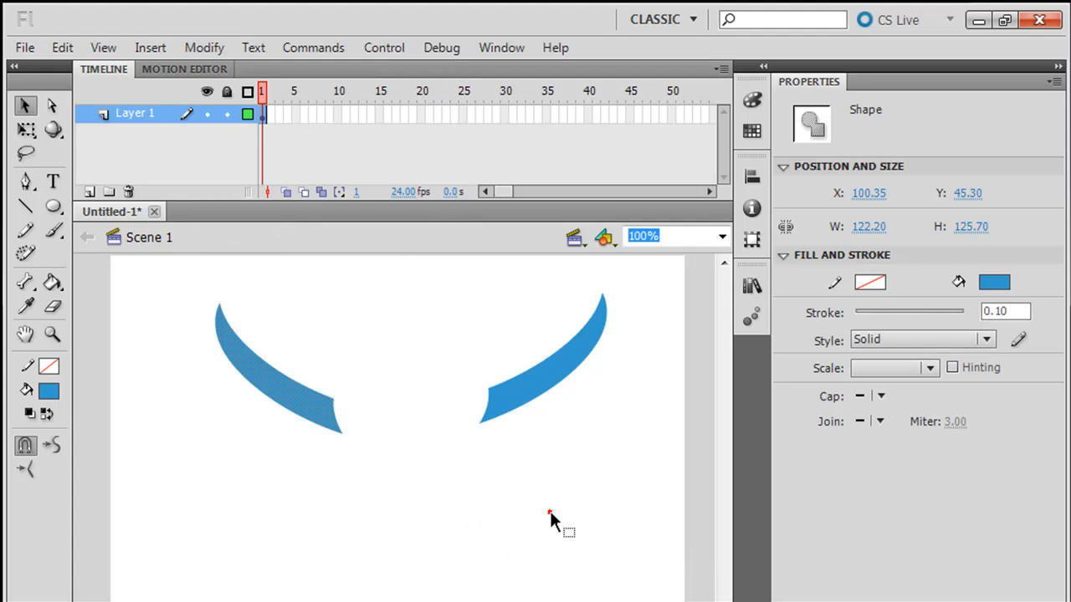
pyautogui.click(497, 508)
pyautogui.moveTo(264, 391); pyautogui.dragTo(350, 380)
pyautogui.click(440, 493)
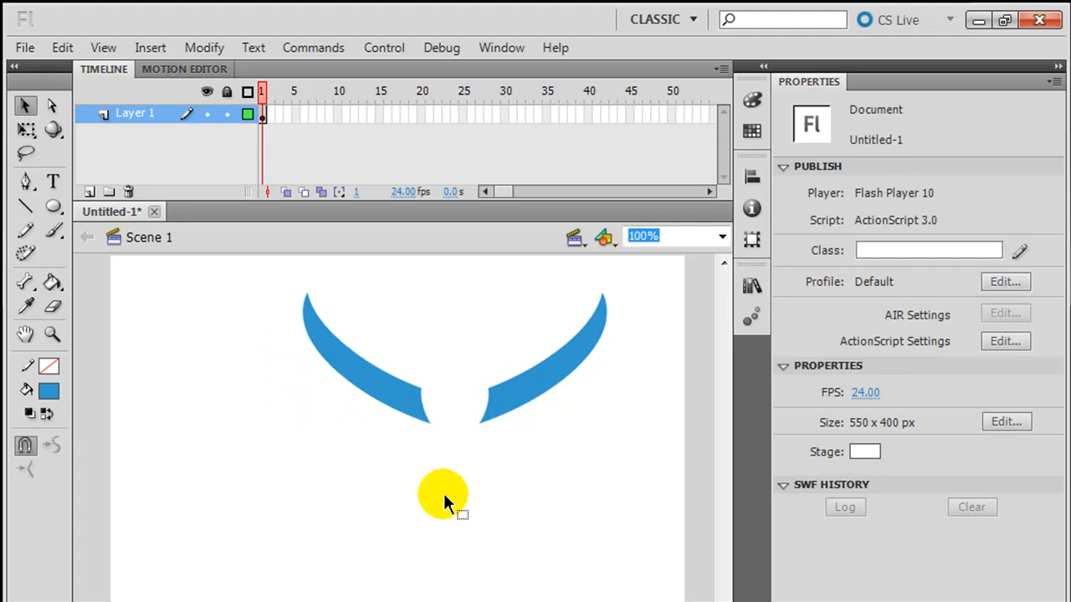